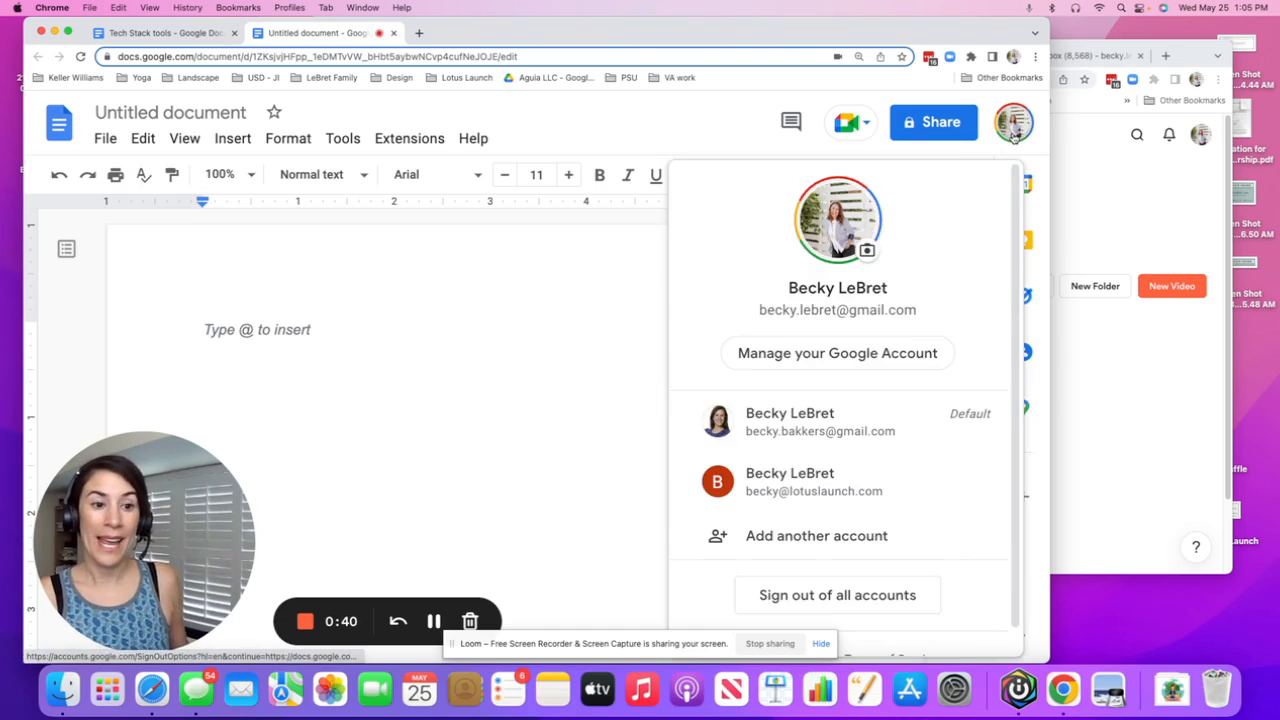
# - Dismiss the account list and leave the untitled document for the Docs home page in a wider browser window
pyautogui.click(587, 338)
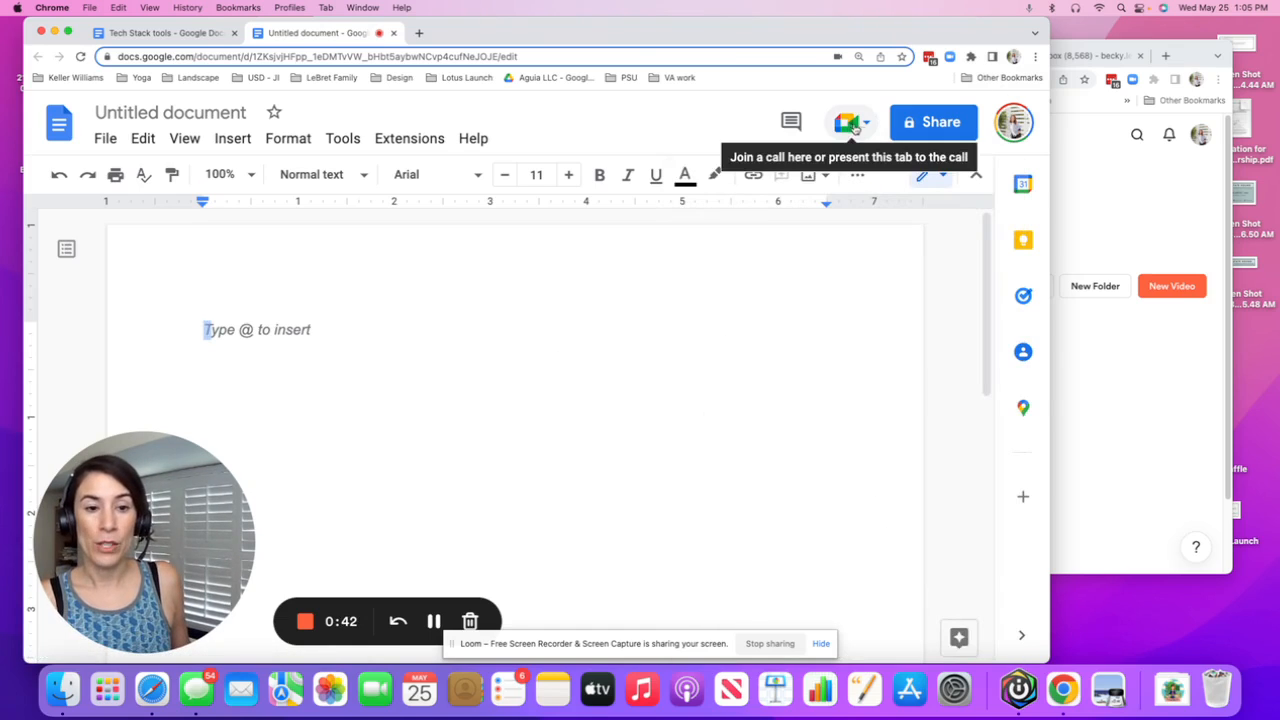
pyautogui.moveTo(1048, 18); pyautogui.dragTo(1158, 24)
pyautogui.click(56, 131)
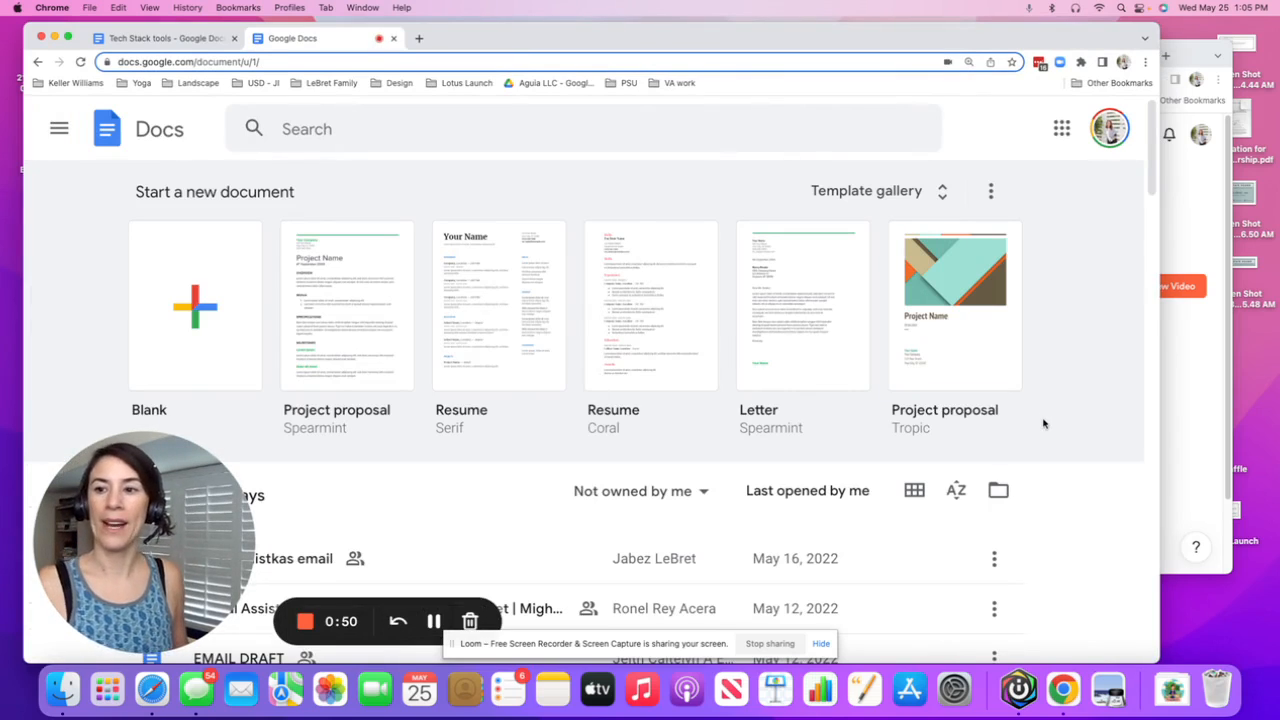
pyautogui.scroll(-3, 869, 497)
pyautogui.scroll(3, 869, 497)
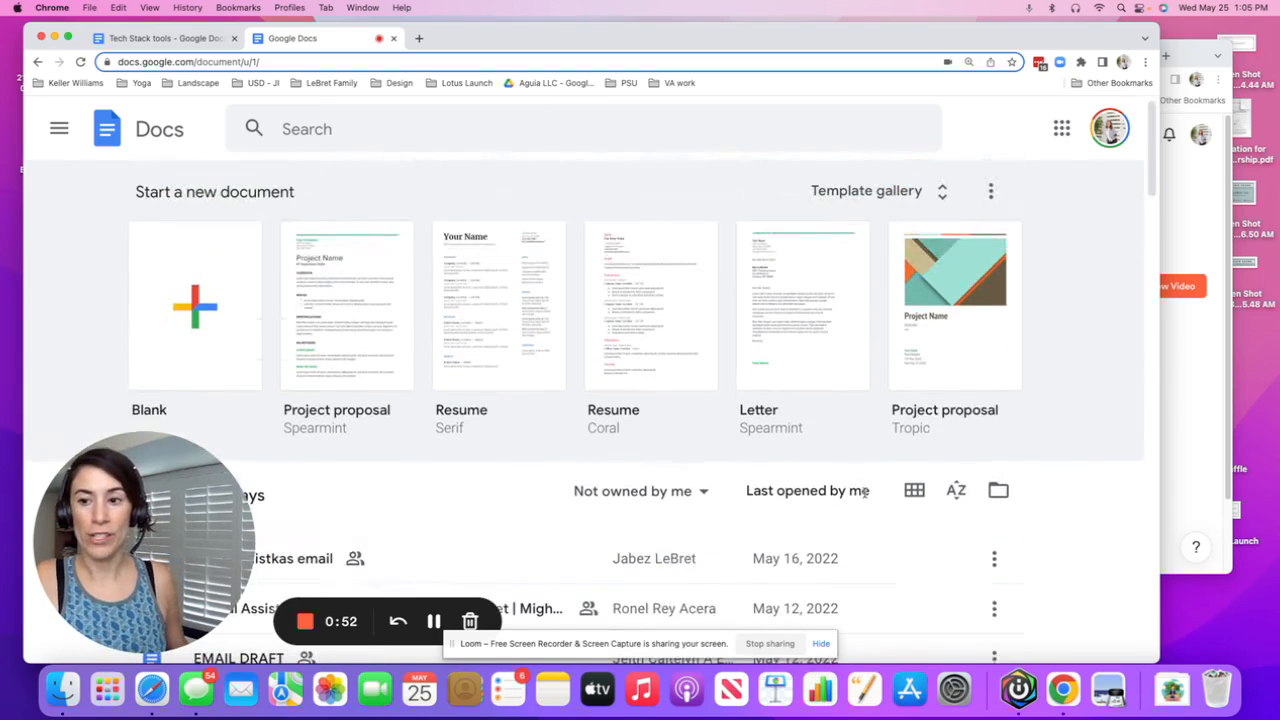
# - Open Google Drive for the current account from the Google apps list
pyautogui.click(1061, 130)
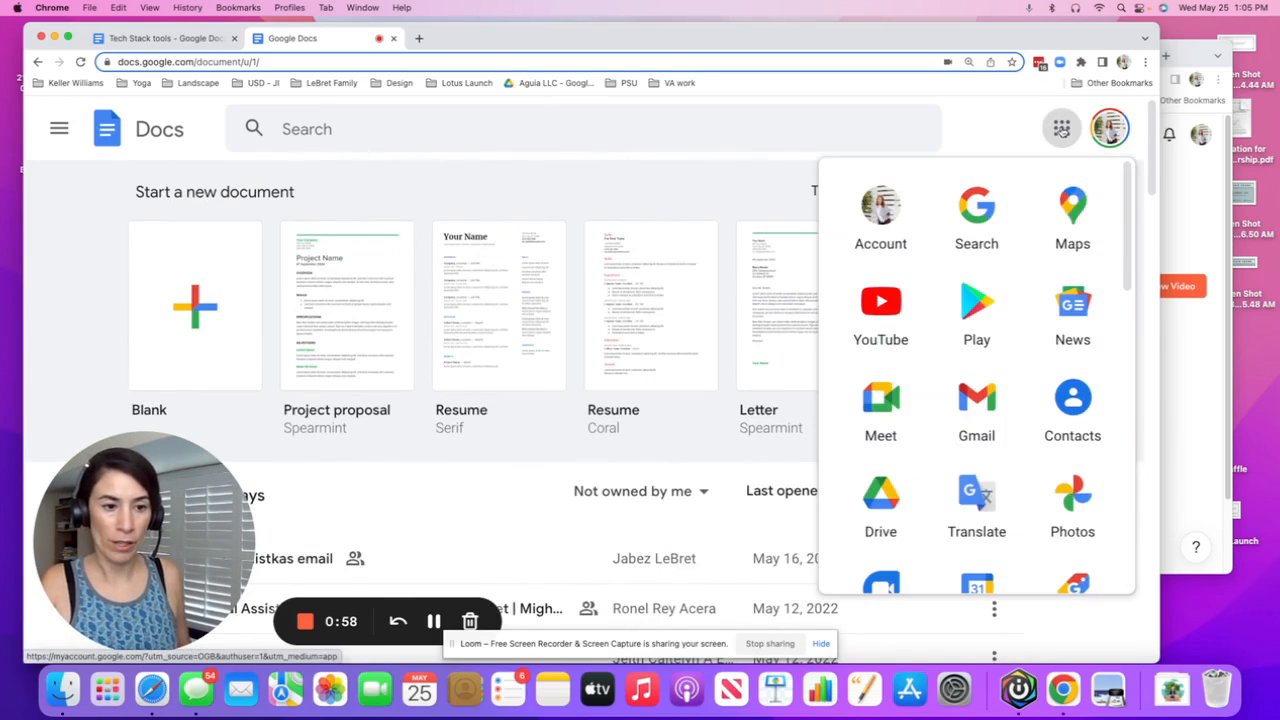
pyautogui.scroll(-1, 997, 449)
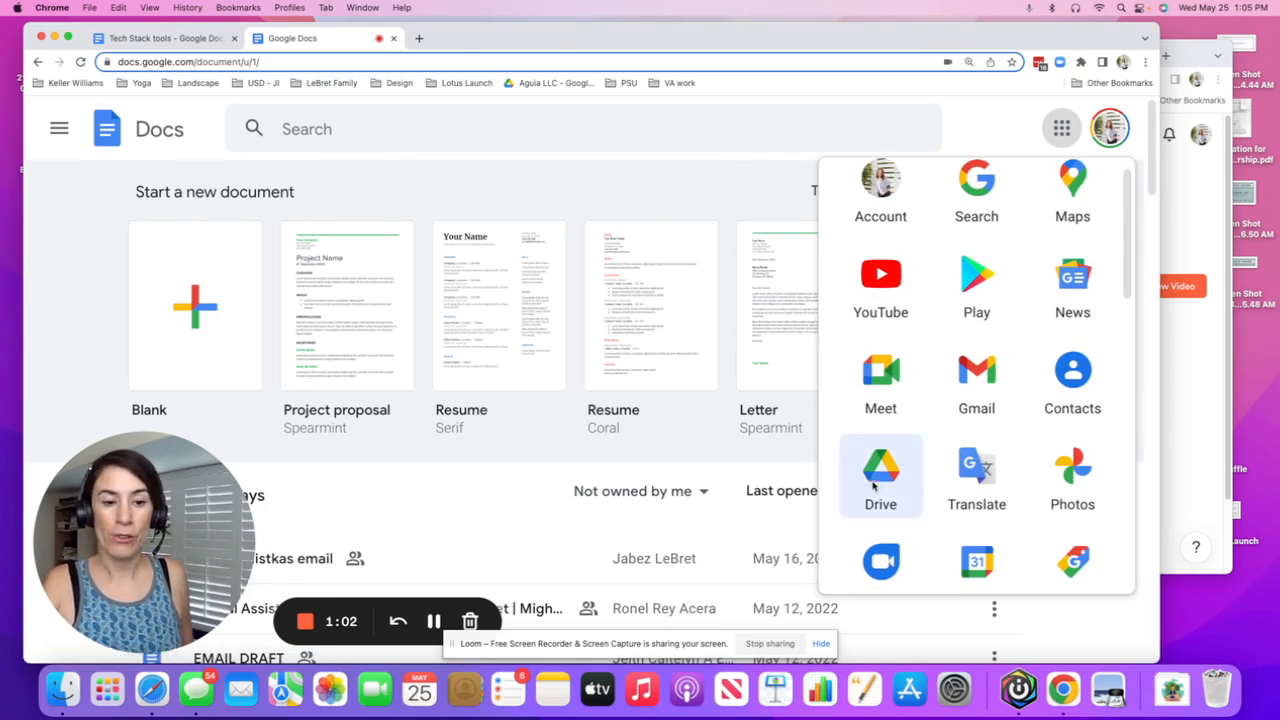
pyautogui.click(873, 486)
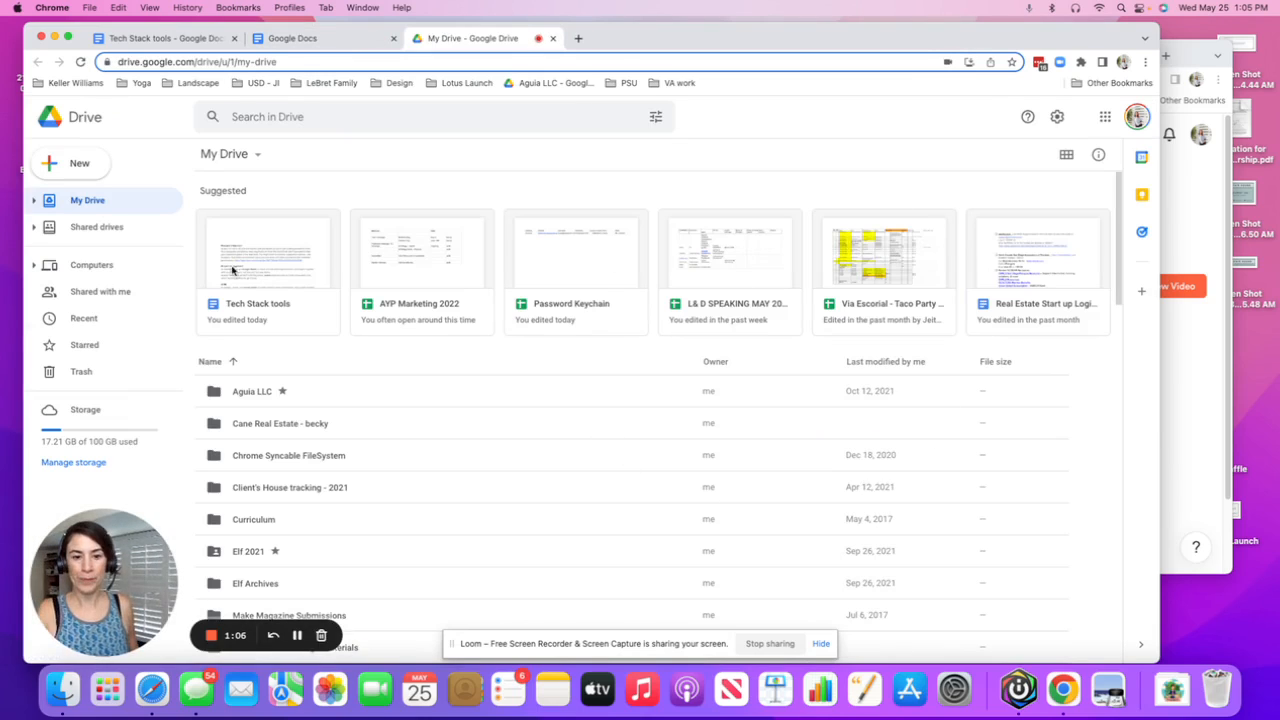
# - Look through My Drive, Shared drives, Computers, Shared with me and Recent, and return to My Drive
pyautogui.scroll(-1, 365, 545)
pyautogui.scroll(-6, 365, 545)
pyautogui.scroll(-1, 365, 545)
pyautogui.click(70, 229)
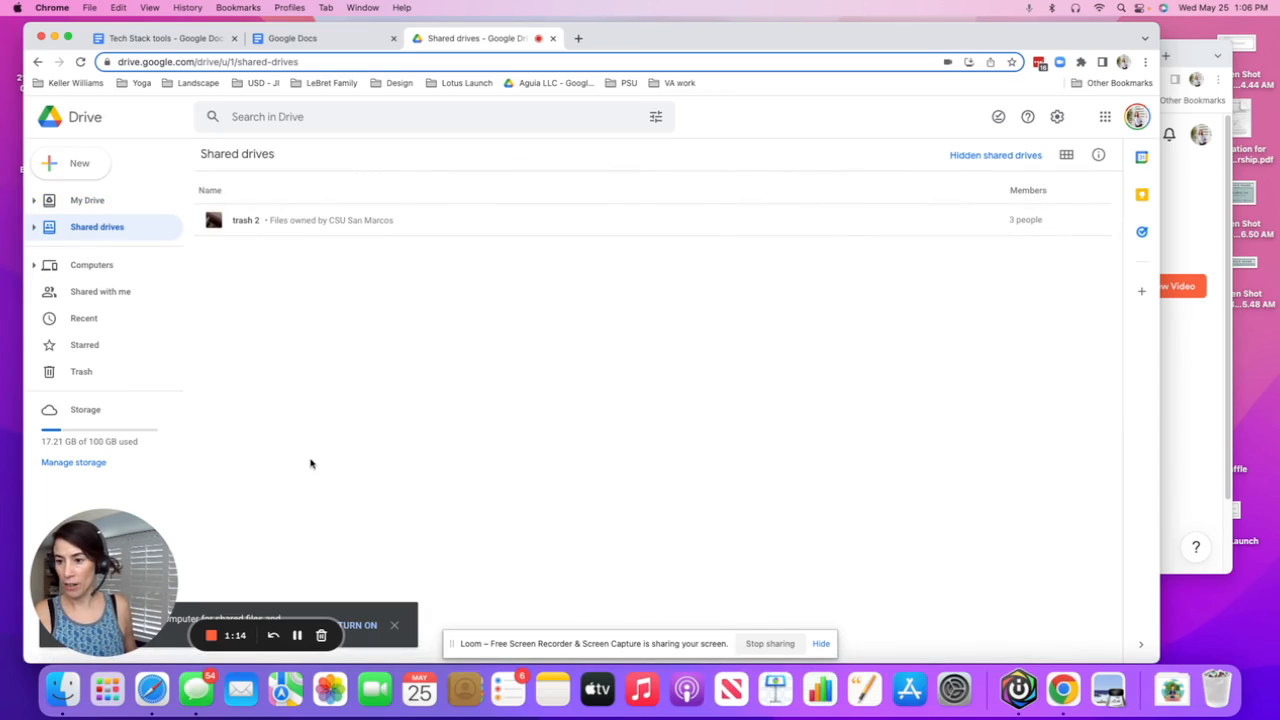
pyautogui.click(84, 270)
pyautogui.click(79, 293)
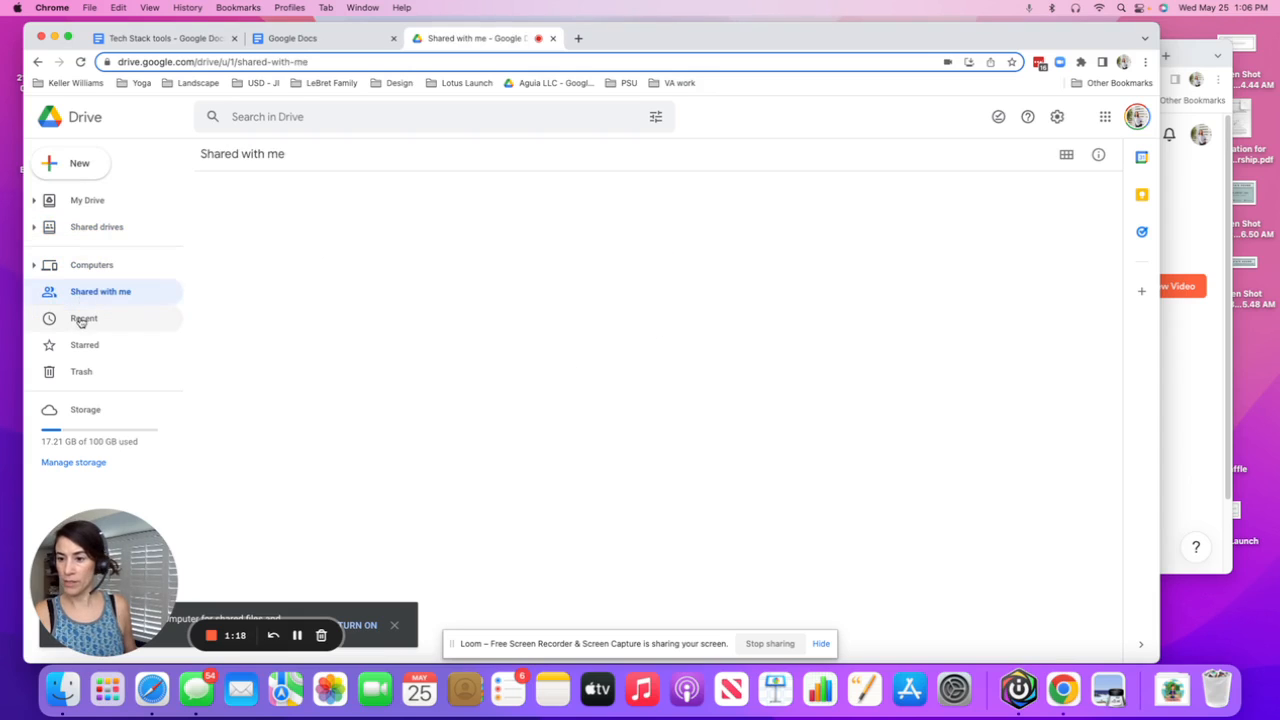
pyautogui.click(82, 318)
pyautogui.click(88, 291)
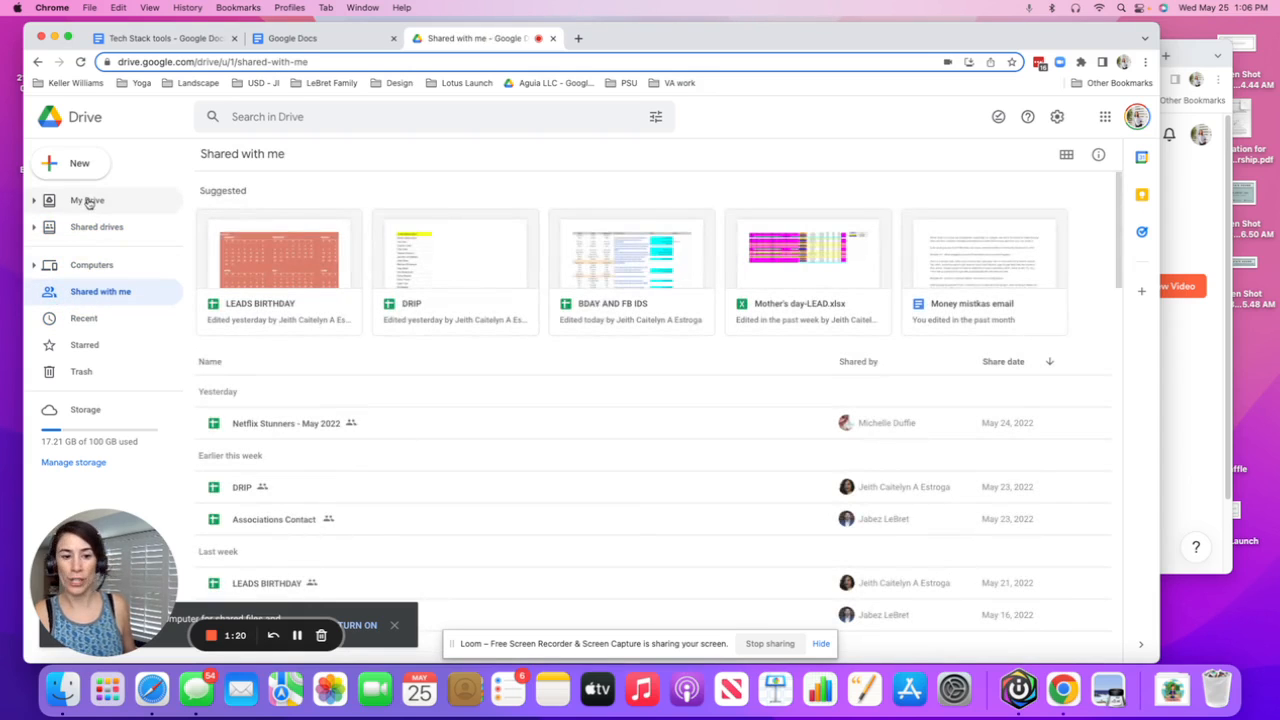
pyautogui.click(88, 201)
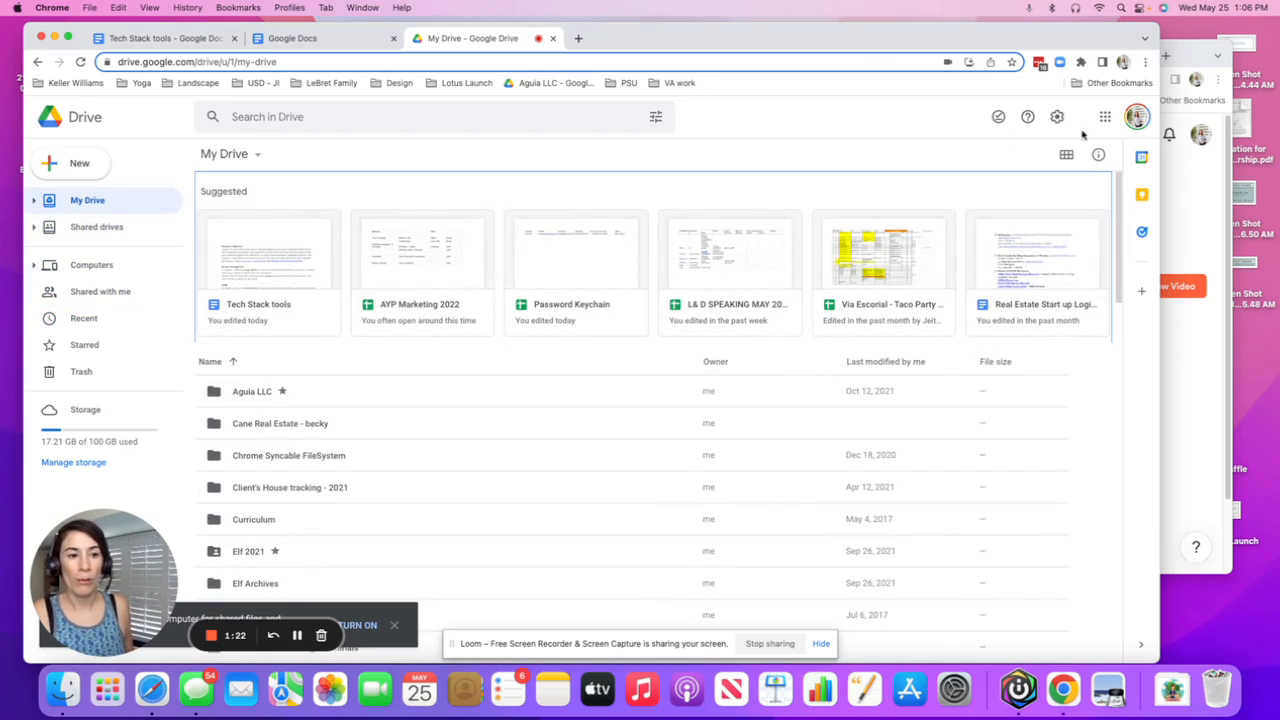
# - Look over the folders and files stored in My Drive and return to the start of the list
pyautogui.scroll(-1, 485, 536)
pyautogui.scroll(-5, 485, 536)
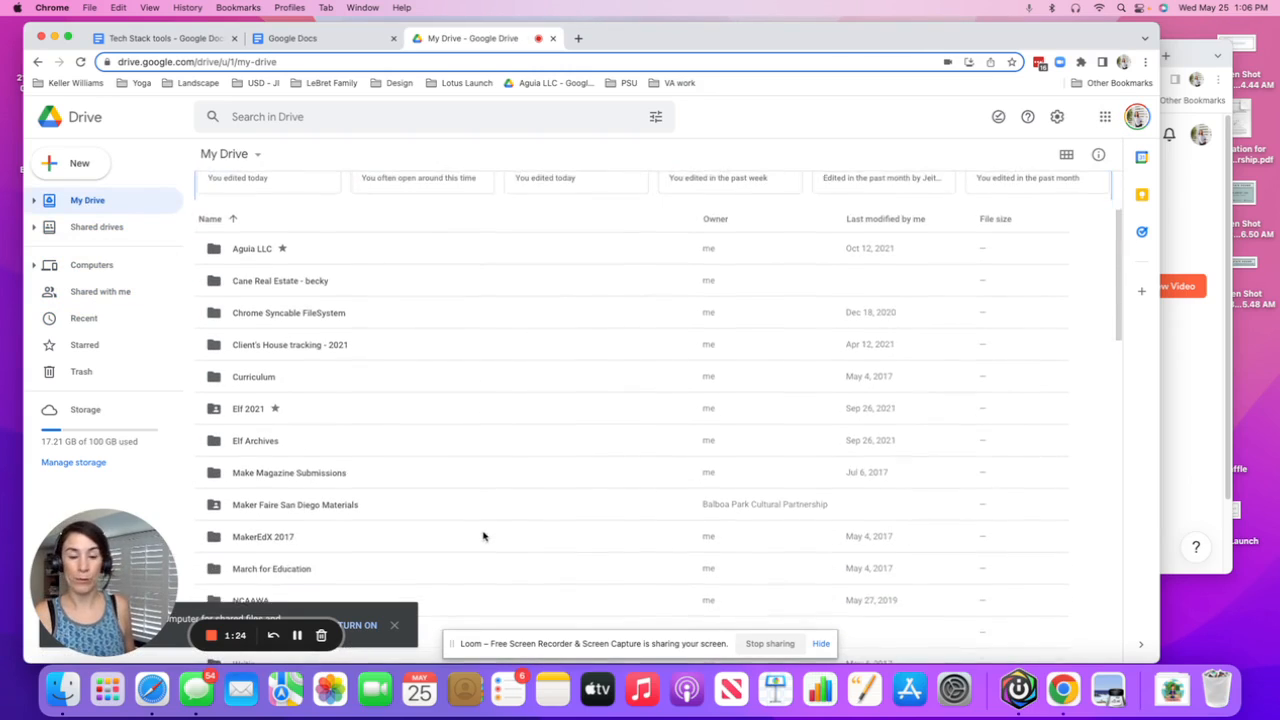
pyautogui.scroll(-10, 485, 543)
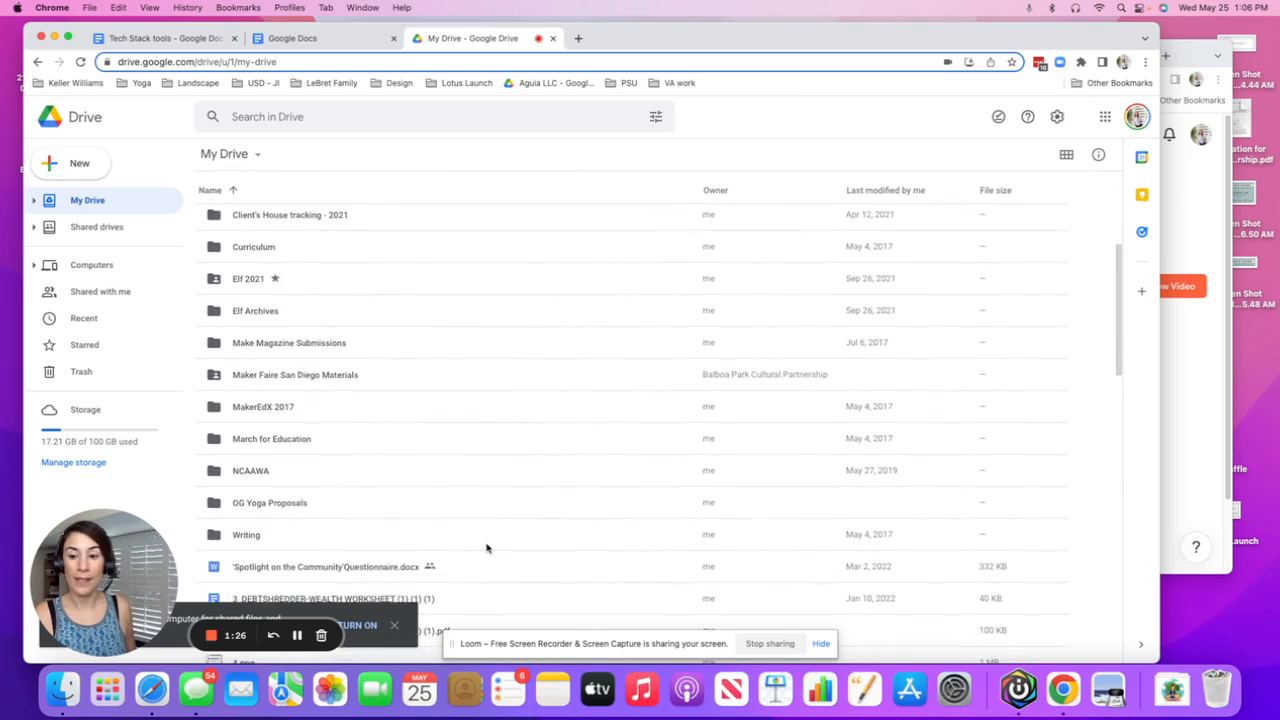
pyautogui.scroll(-8, 481, 553)
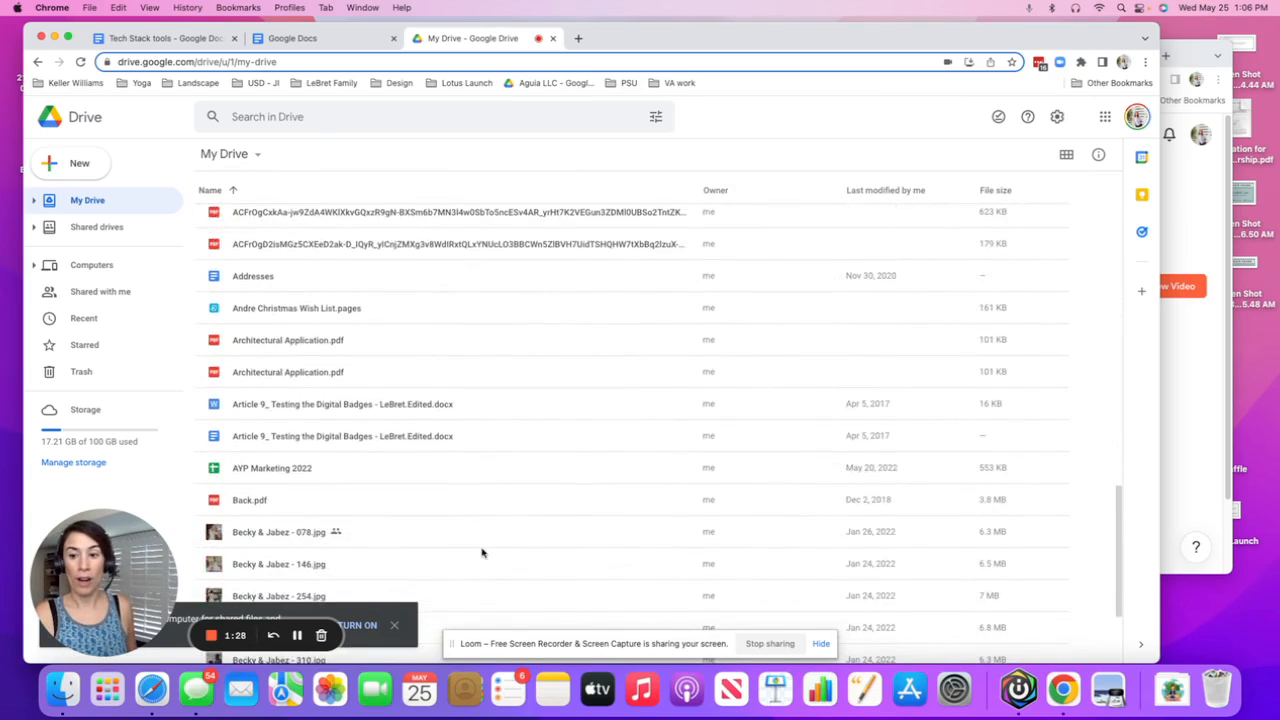
pyautogui.scroll(20, 481, 553)
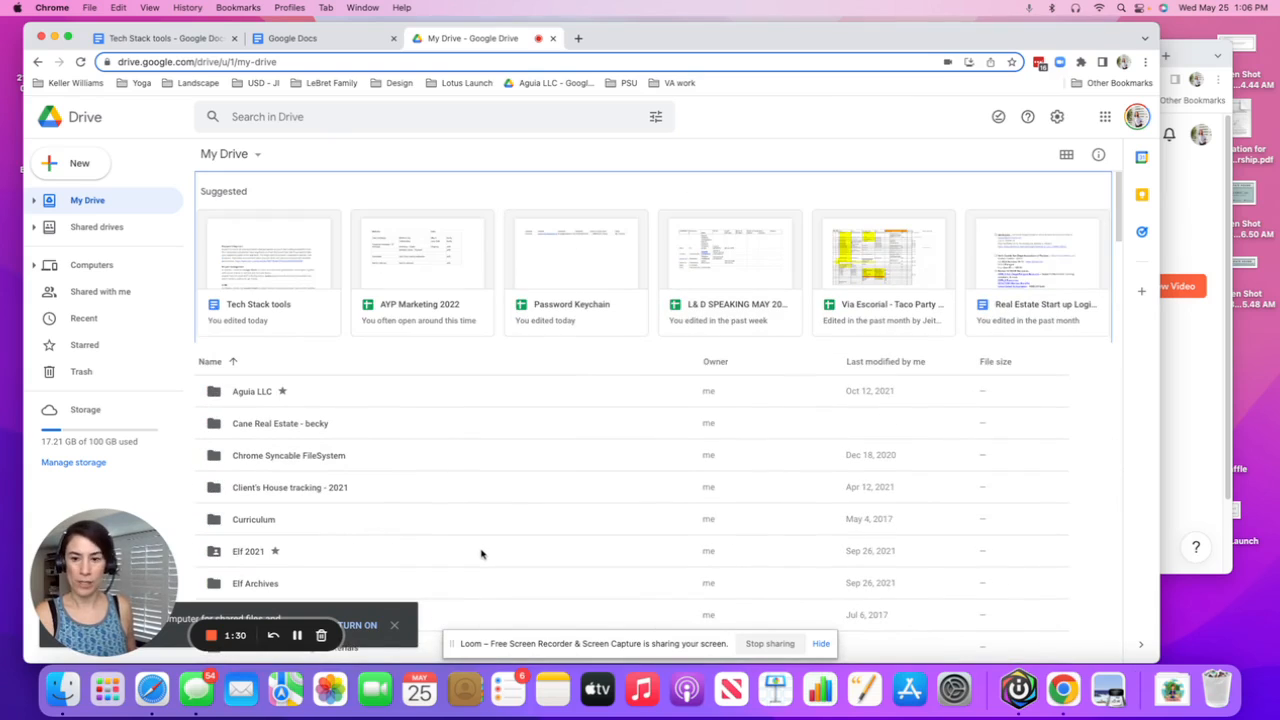
# - Reload My Drive by opening Drive again from the Google apps list
pyautogui.click(1105, 116)
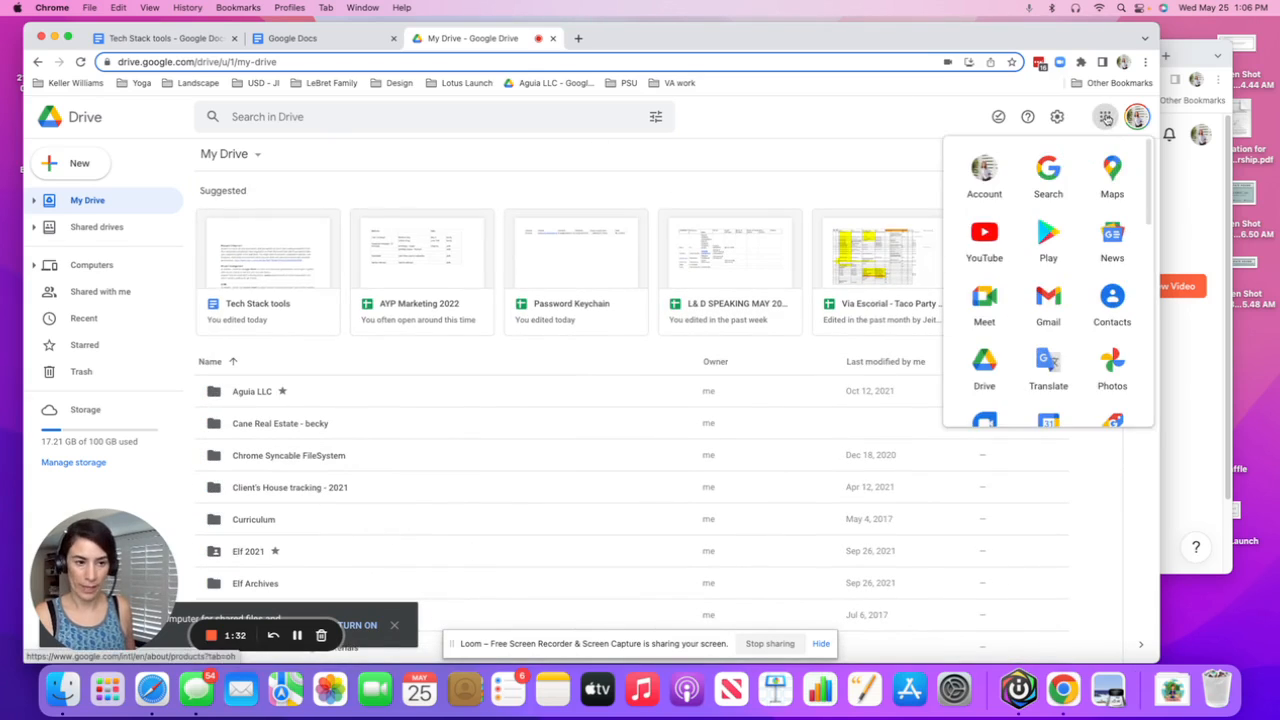
pyautogui.click(990, 367)
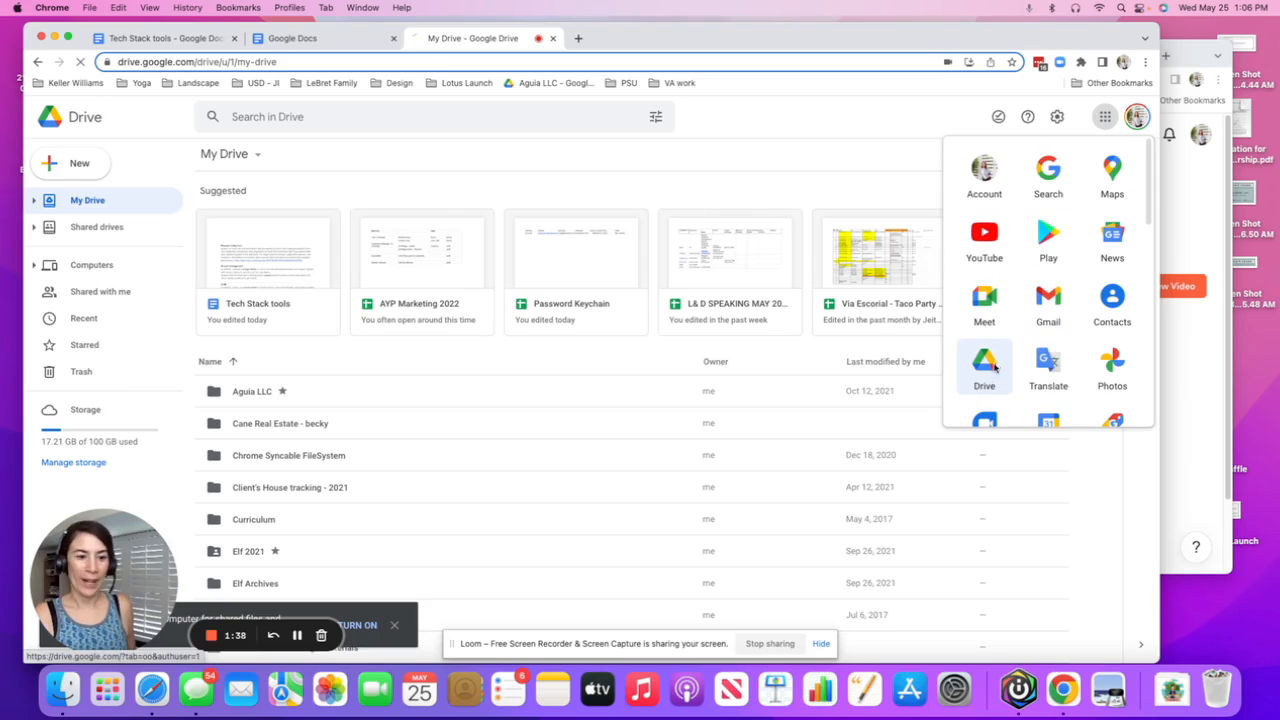
pyautogui.click(1105, 116)
pyautogui.click(316, 198)
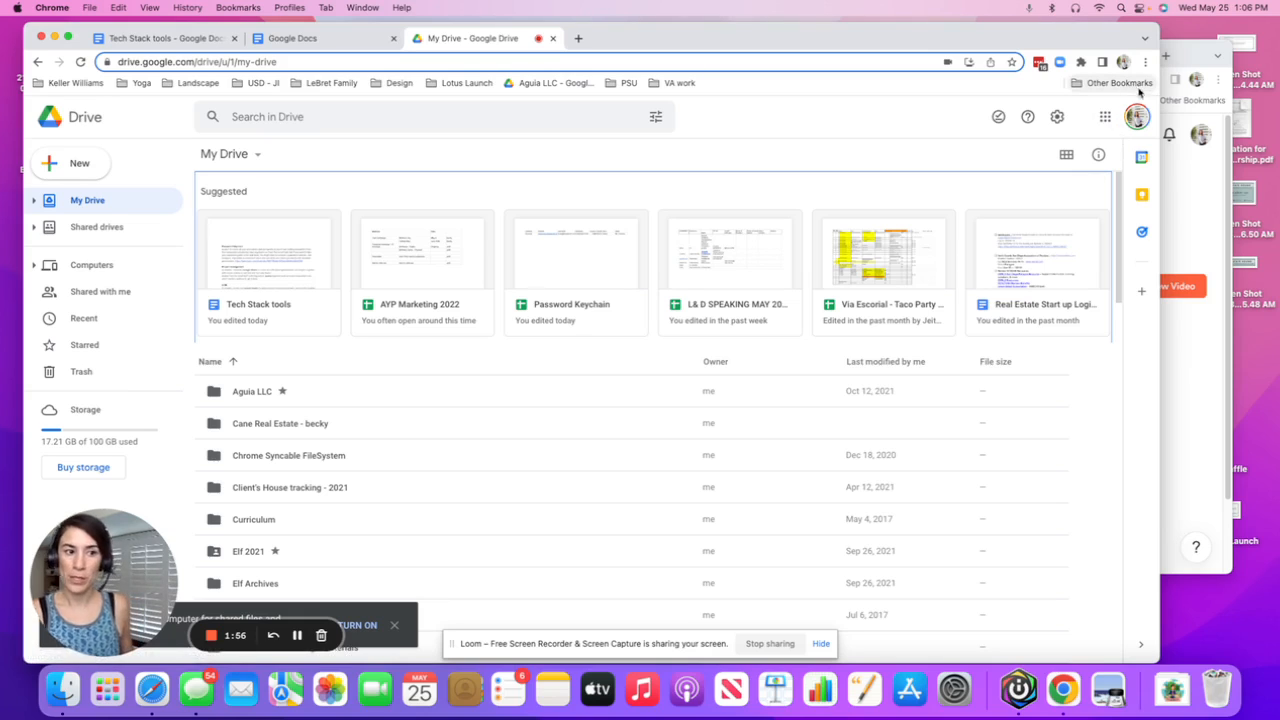
# - Bring the business account's Gmail window into view and open that account's Drive in an enlarged window
pyautogui.moveTo(1279, 160); pyautogui.dragTo(889, 66)
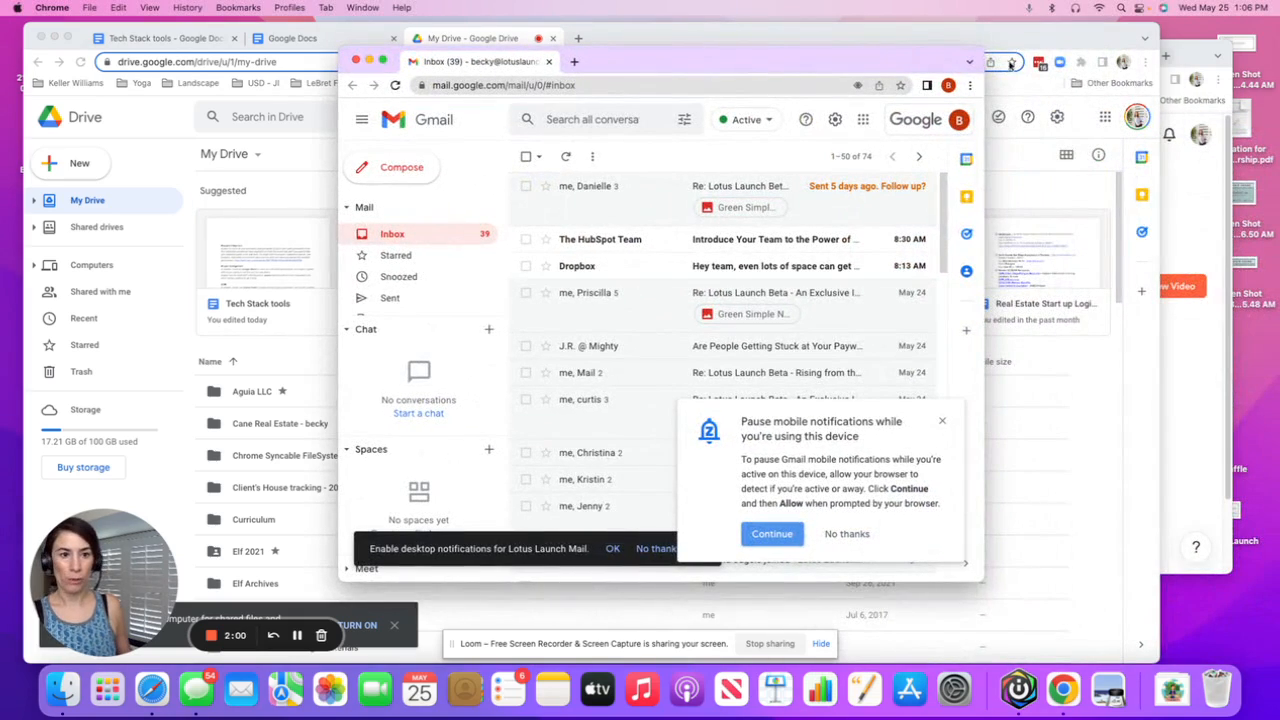
pyautogui.moveTo(979, 48); pyautogui.dragTo(938, 84)
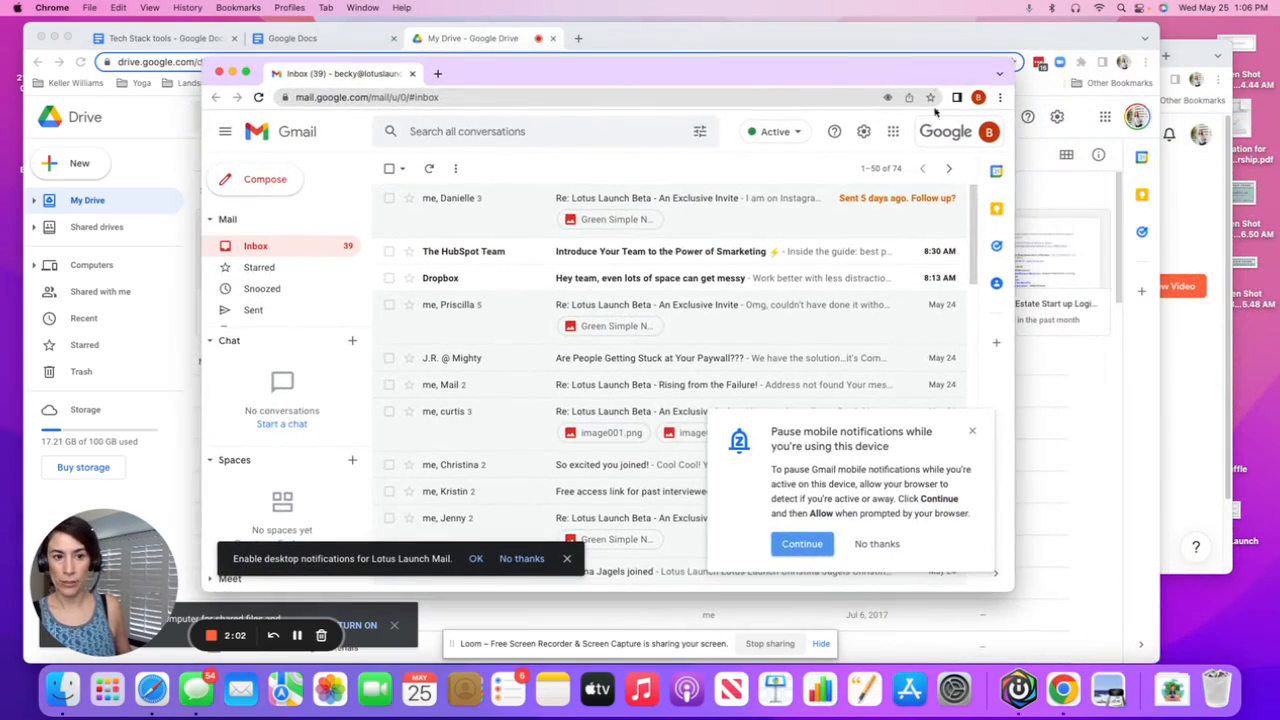
pyautogui.click(893, 132)
pyautogui.click(958, 186)
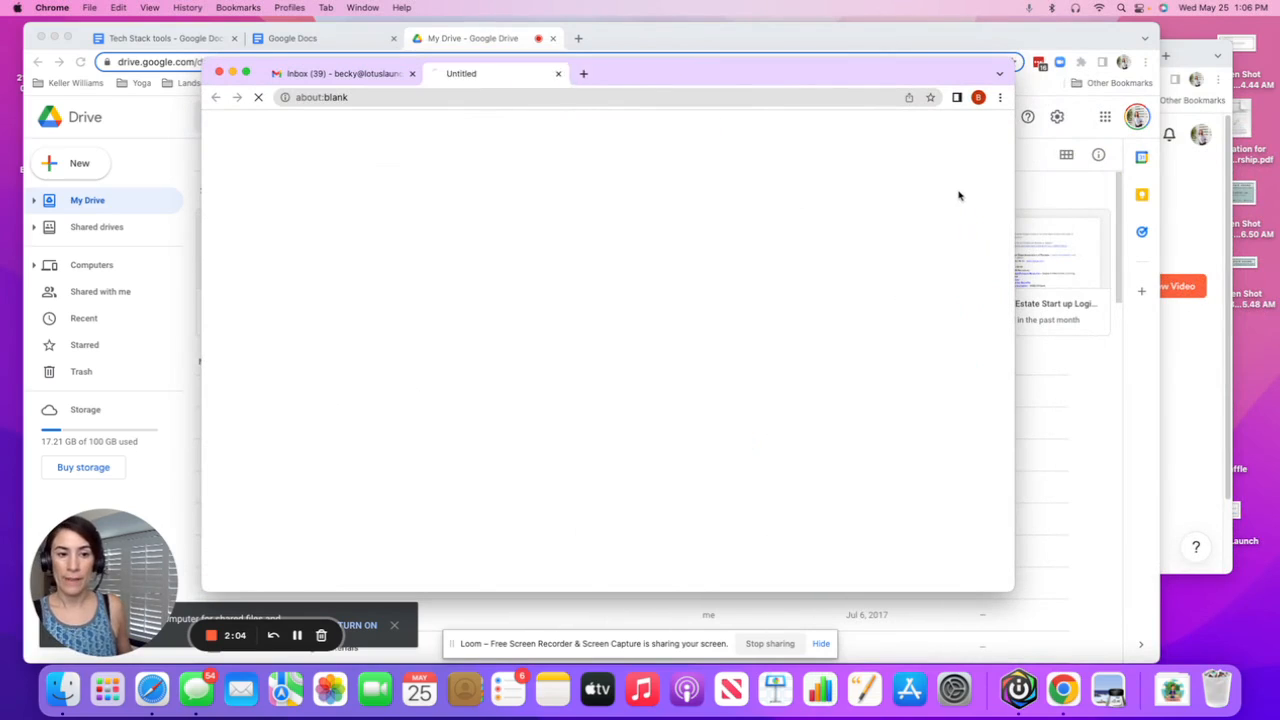
pyautogui.moveTo(1012, 590); pyautogui.dragTo(1206, 662)
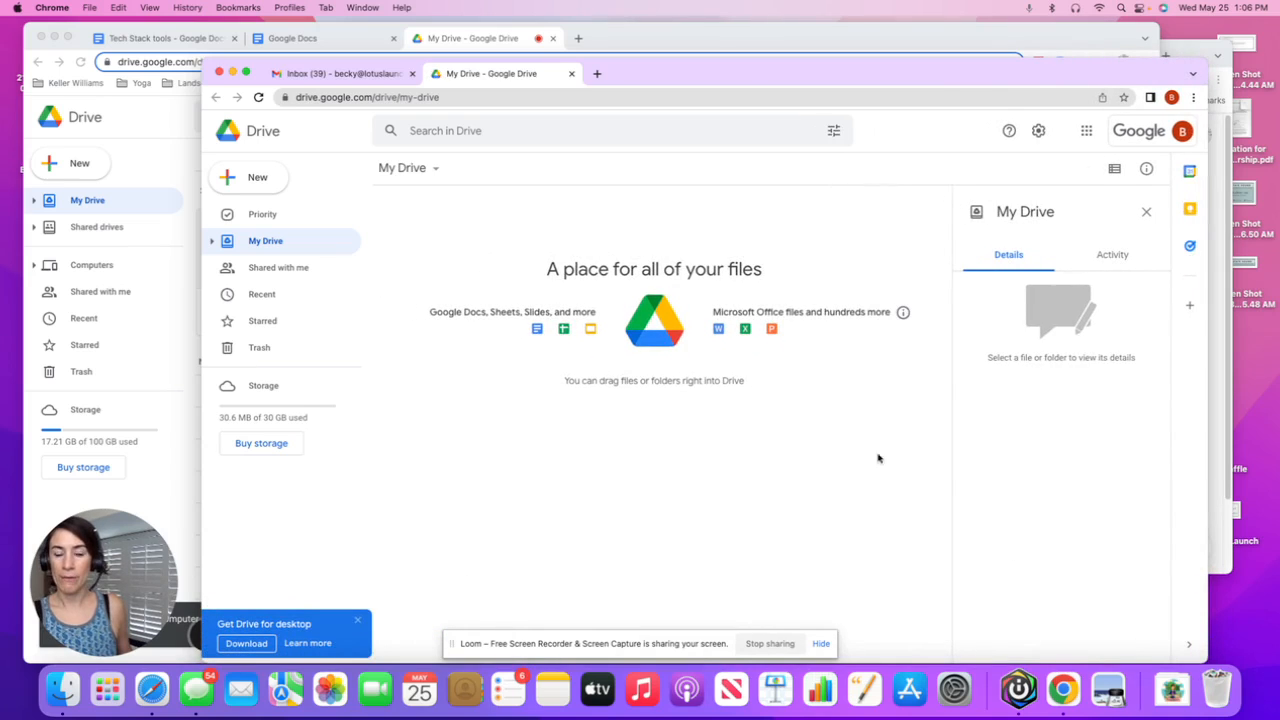
# - Check the Priority and My Drive pages of the business account and shrink its window over the personal Drive
pyautogui.click(252, 216)
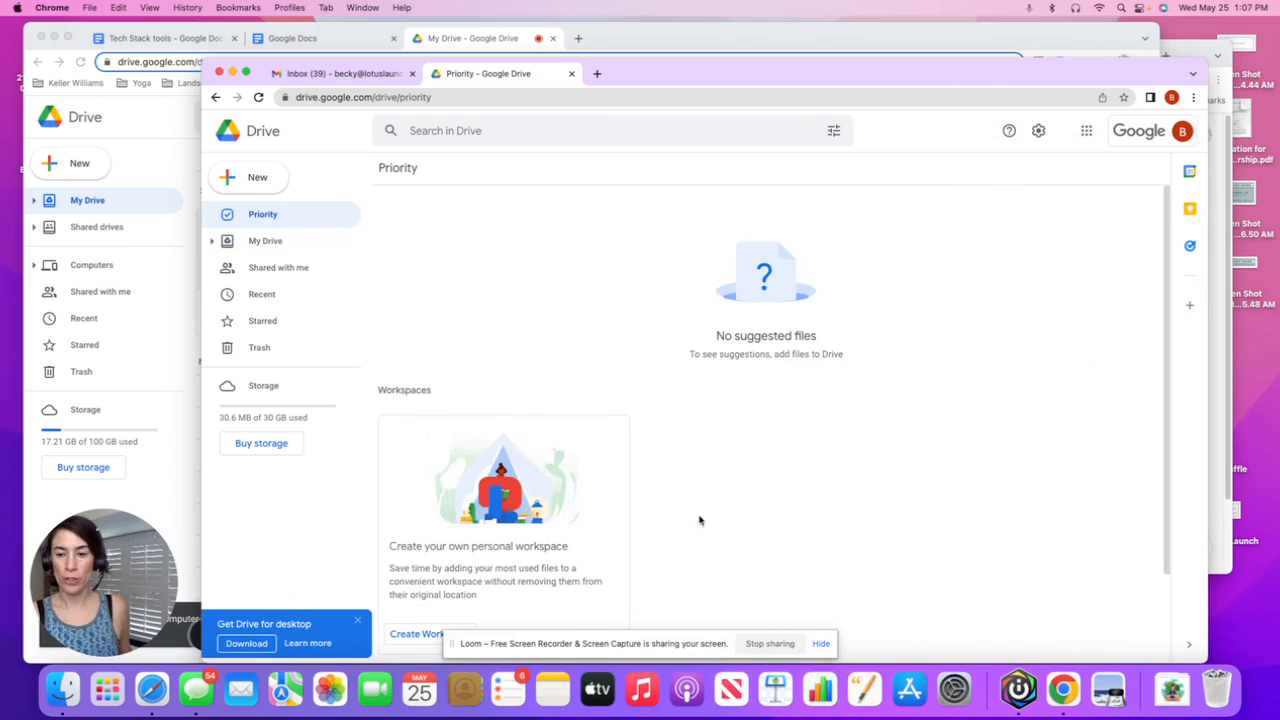
pyautogui.click(251, 241)
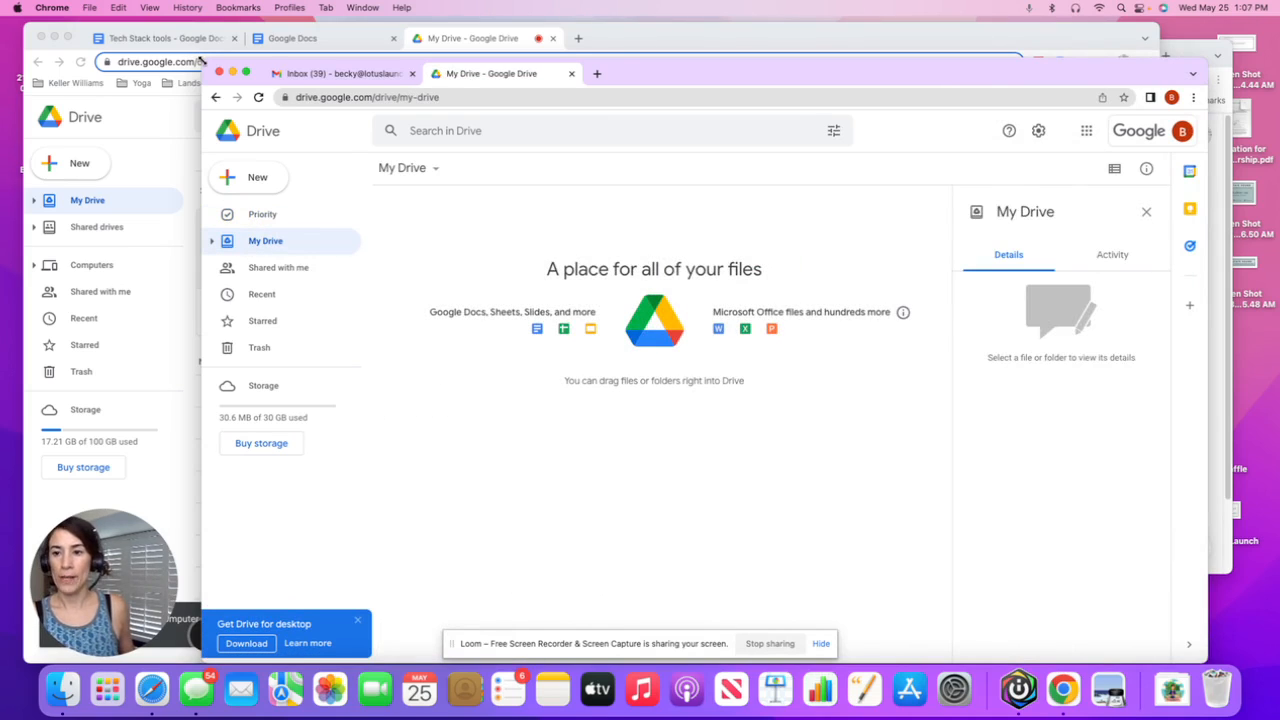
pyautogui.moveTo(200, 62); pyautogui.dragTo(250, 243)
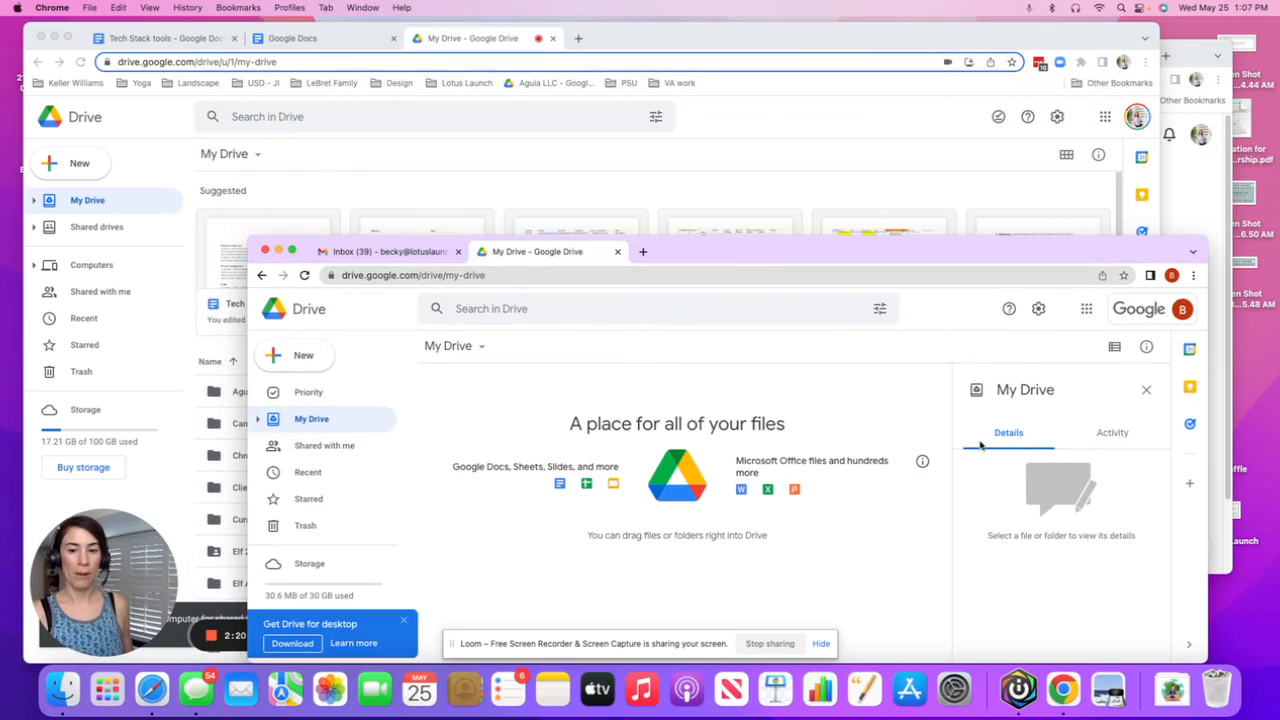
pyautogui.moveTo(715, 263); pyautogui.dragTo(706, 194)
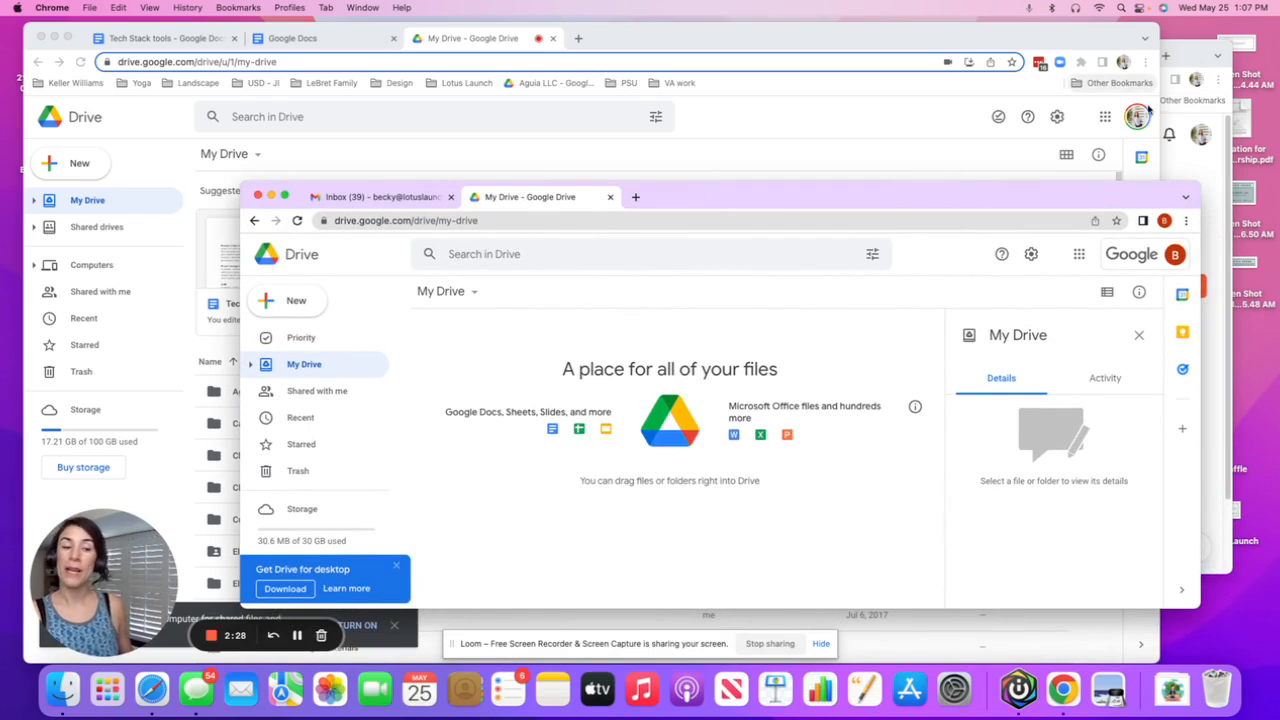
# - Switch between the two accounts' Drive windows to compare them, and move the business account's window out of the way
pyautogui.click(930, 121)
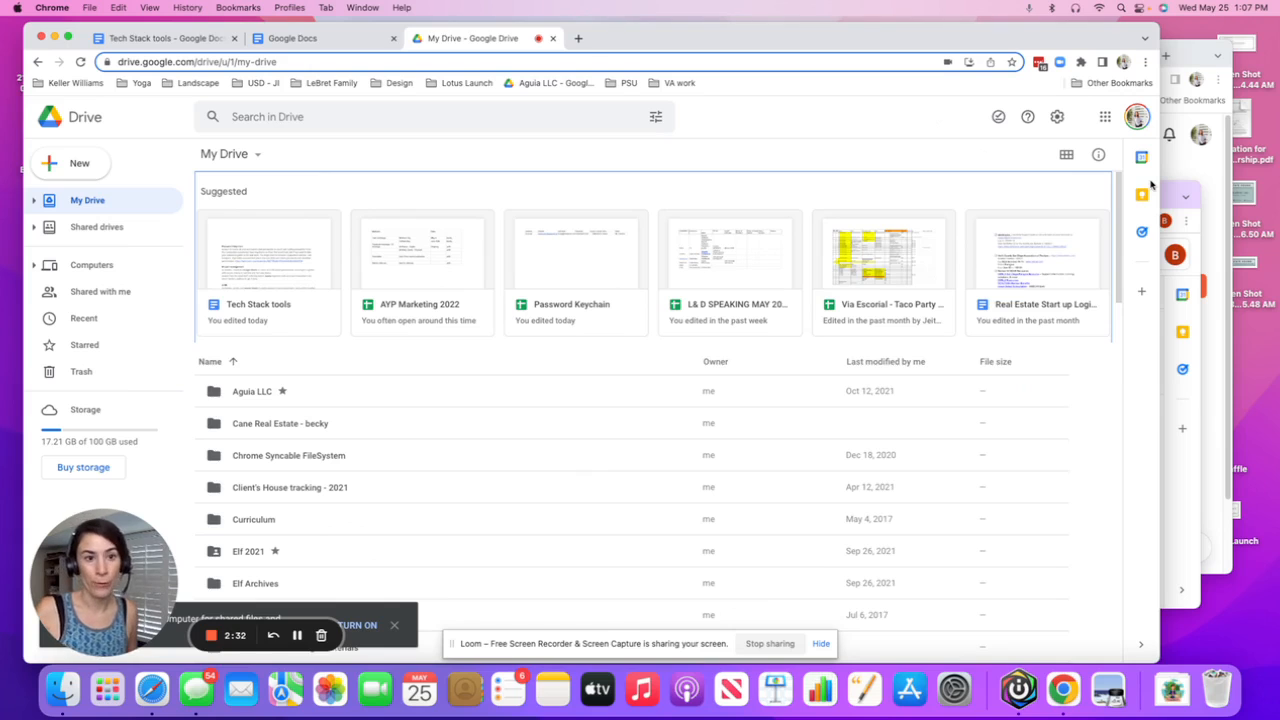
pyautogui.click(1165, 197)
pyautogui.moveTo(1137, 200); pyautogui.dragTo(1060, 109)
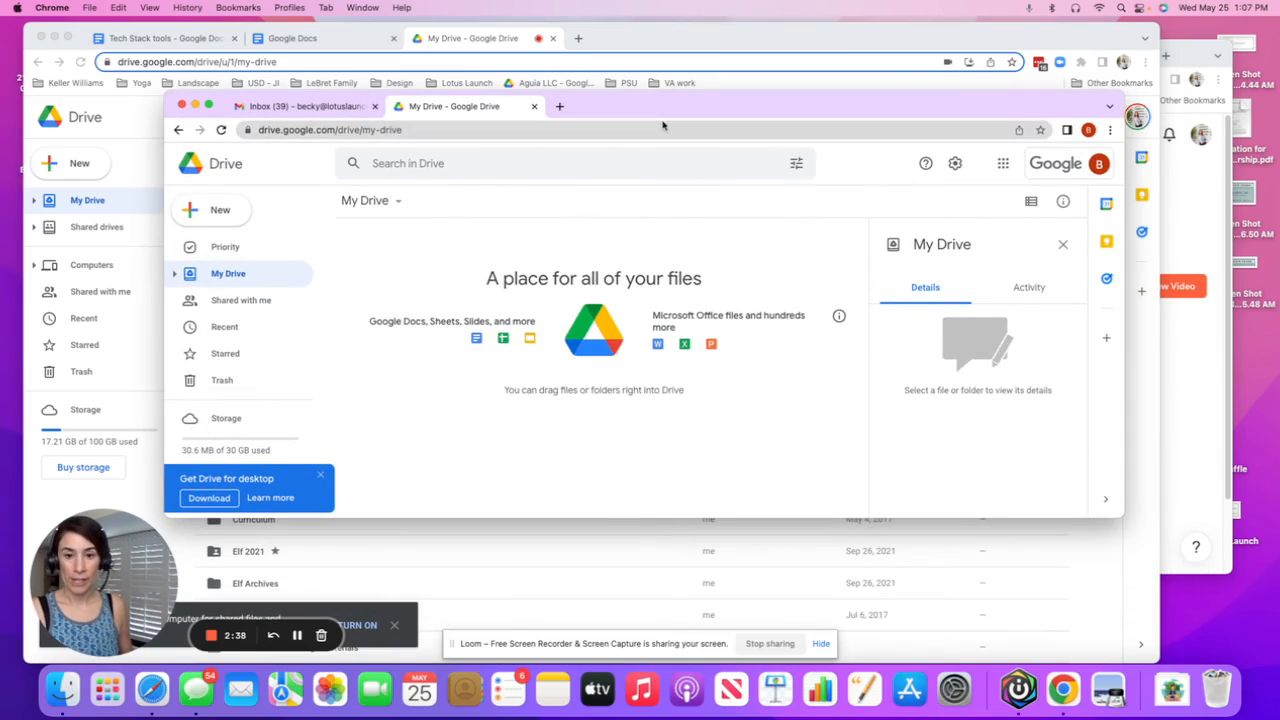
pyautogui.moveTo(647, 97); pyautogui.dragTo(1279, 104)
# - Open the suggested Tech Stack tools document from the personal My Drive
pyautogui.click(264, 259)
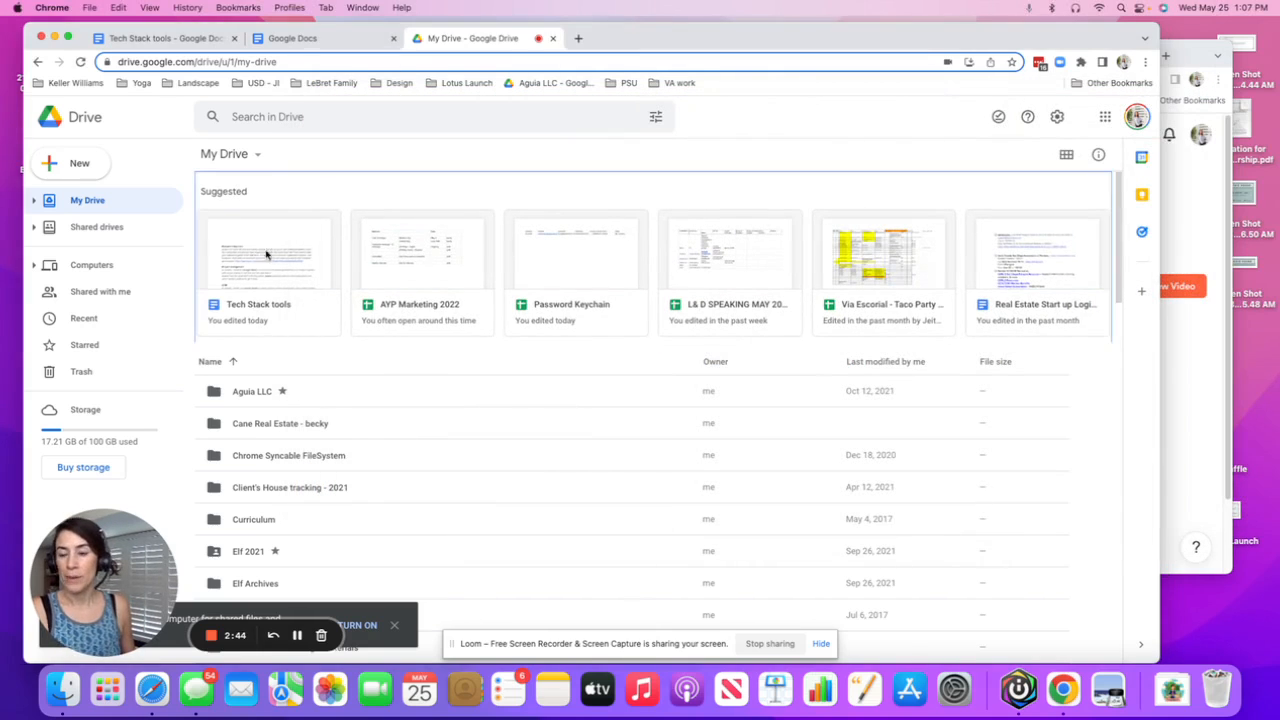
pyautogui.click(268, 237)
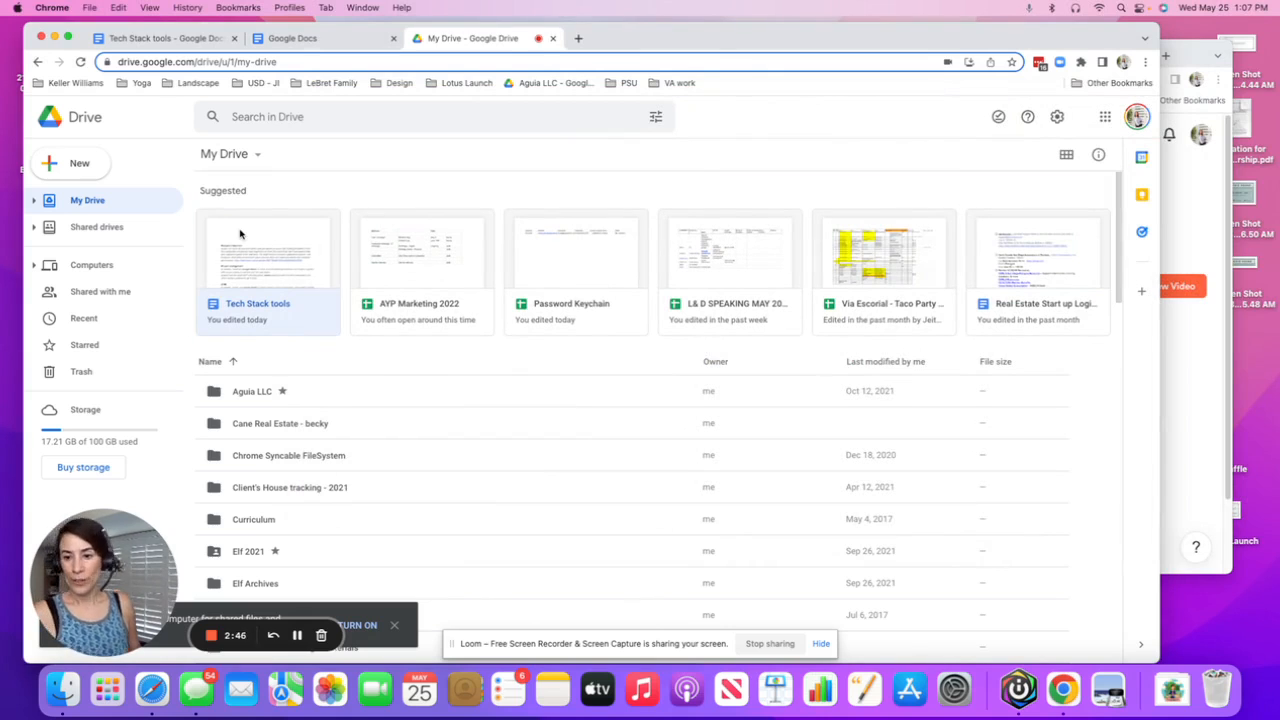
pyautogui.doubleClick(240, 234)
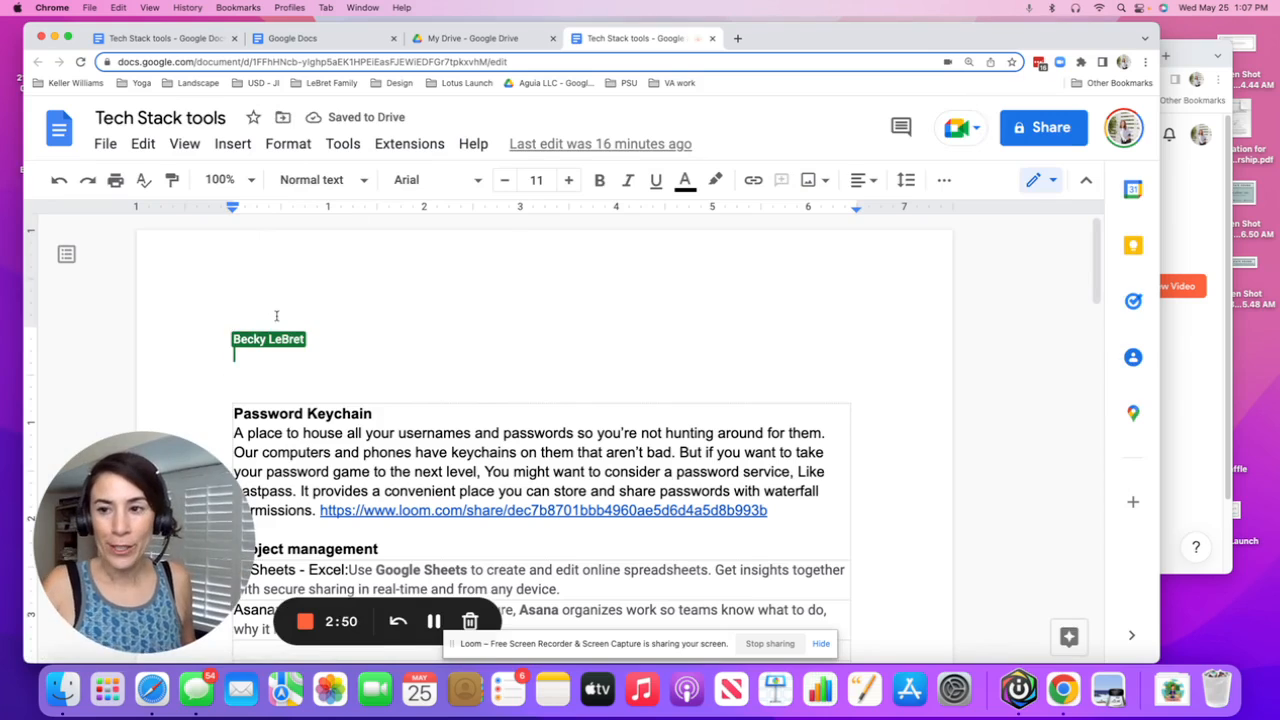
# - Create a new blank document from the Tech Stack tools document and widen the browser window
pyautogui.click(104, 146)
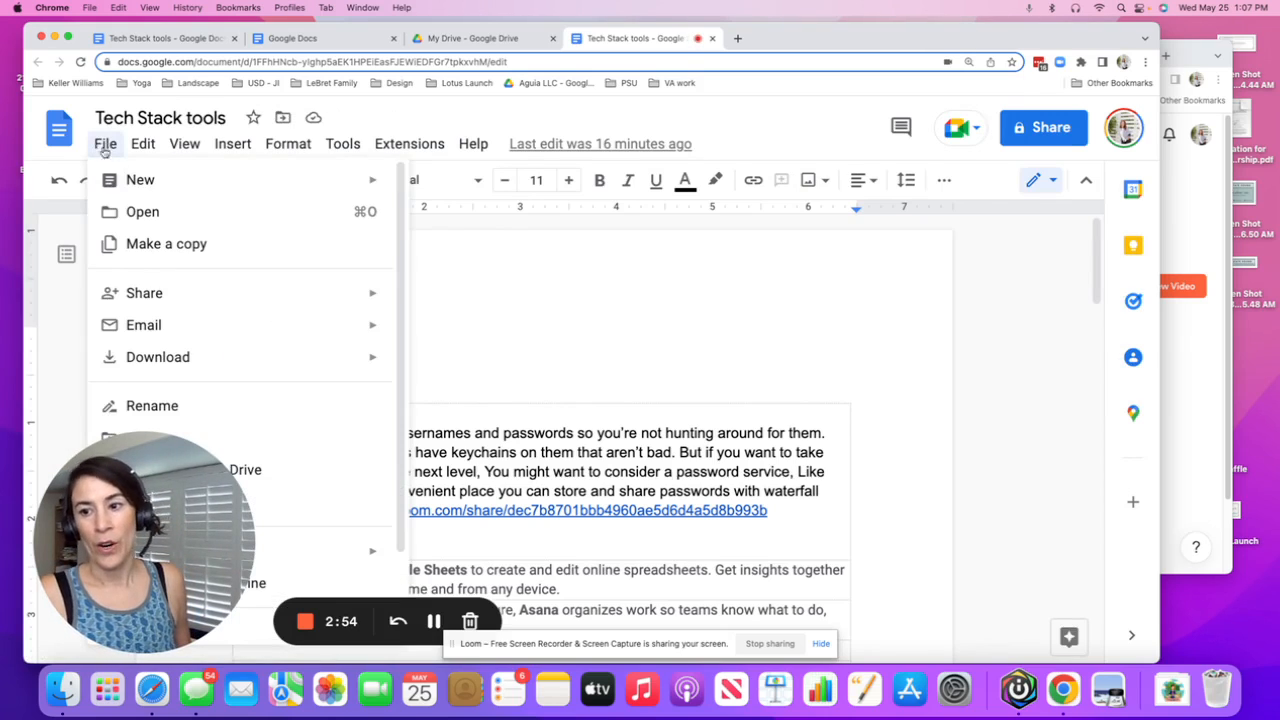
pyautogui.moveTo(121, 175)
pyautogui.click(440, 187)
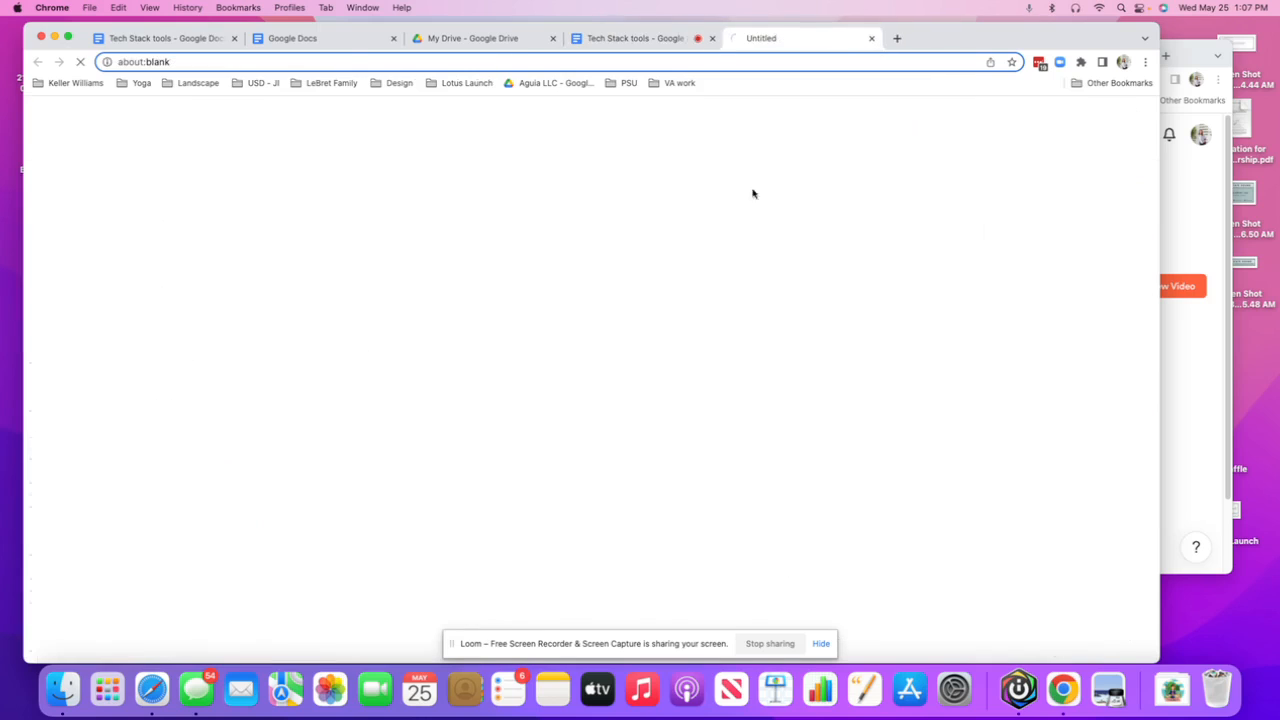
pyautogui.moveTo(1157, 28); pyautogui.dragTo(1278, 22)
# - Rename the untitled document as Title of Document
pyautogui.click(185, 110)
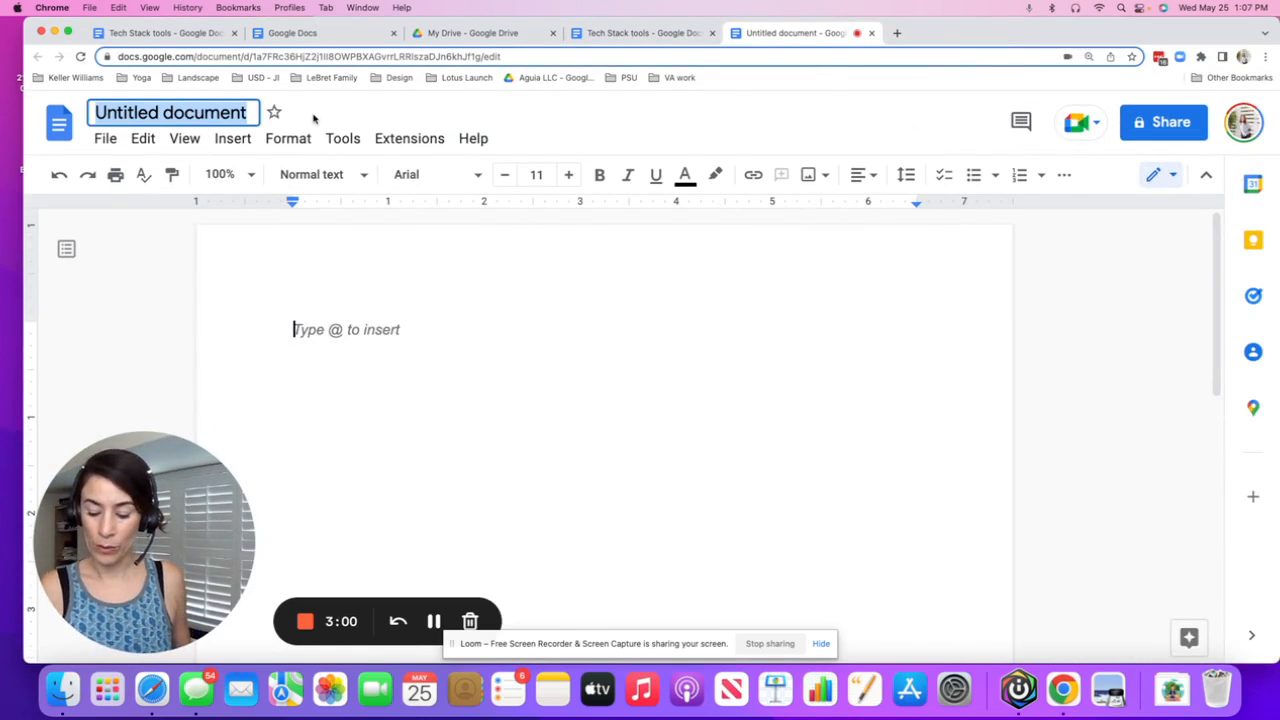
pyautogui.write('Tit')
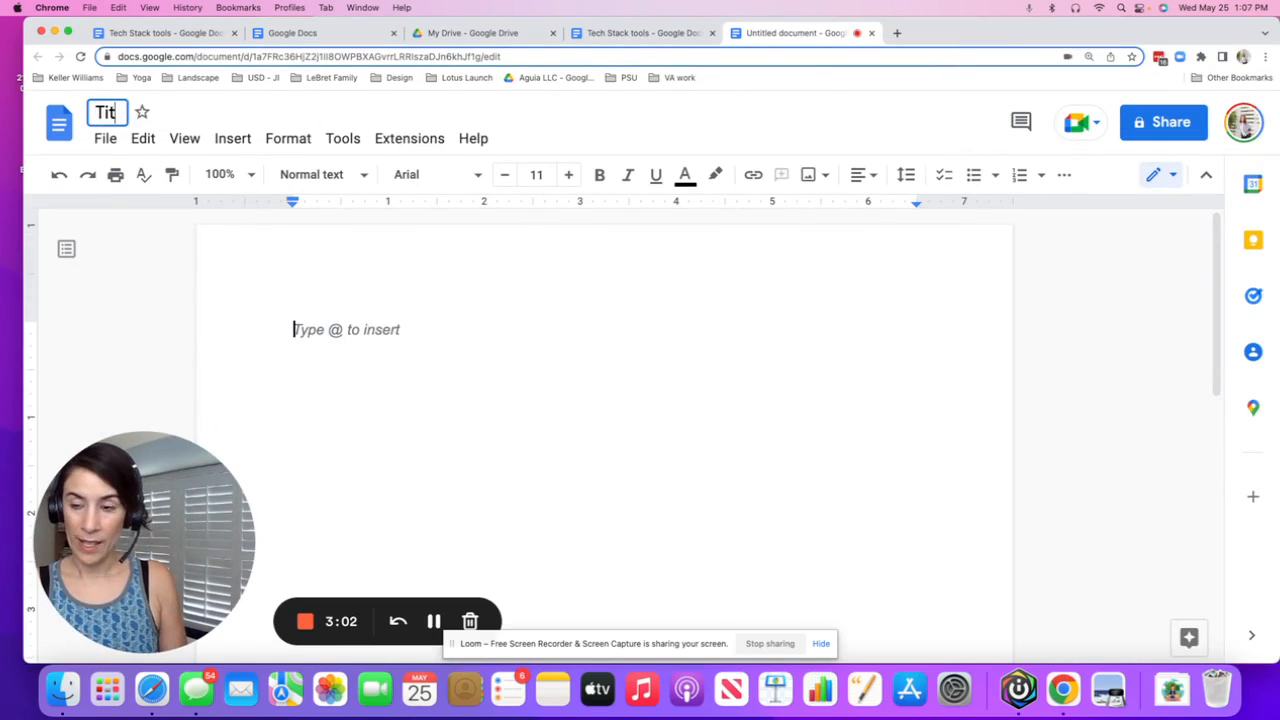
pyautogui.write('le of Document')
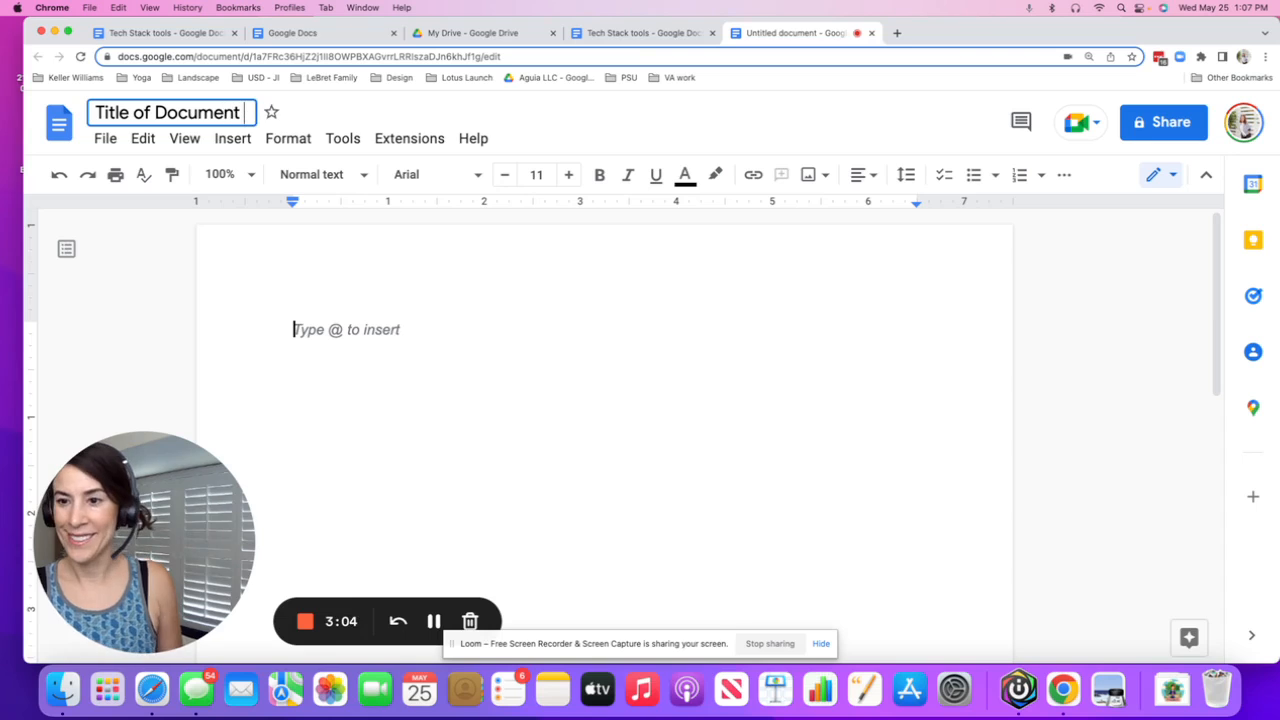
# - Return to the Docs home page and open Google Drive for the same account from the Google apps list
pyautogui.click(331, 115)
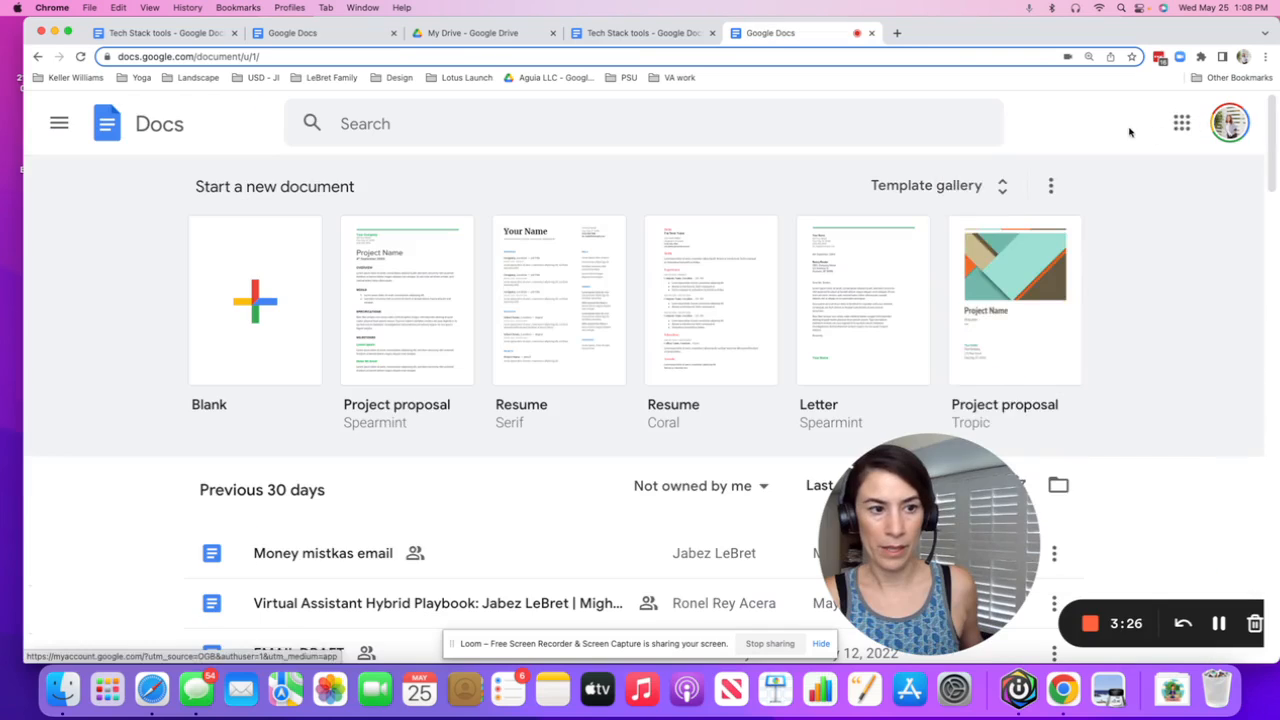
pyautogui.click(1180, 126)
pyautogui.scroll(-3, 1094, 470)
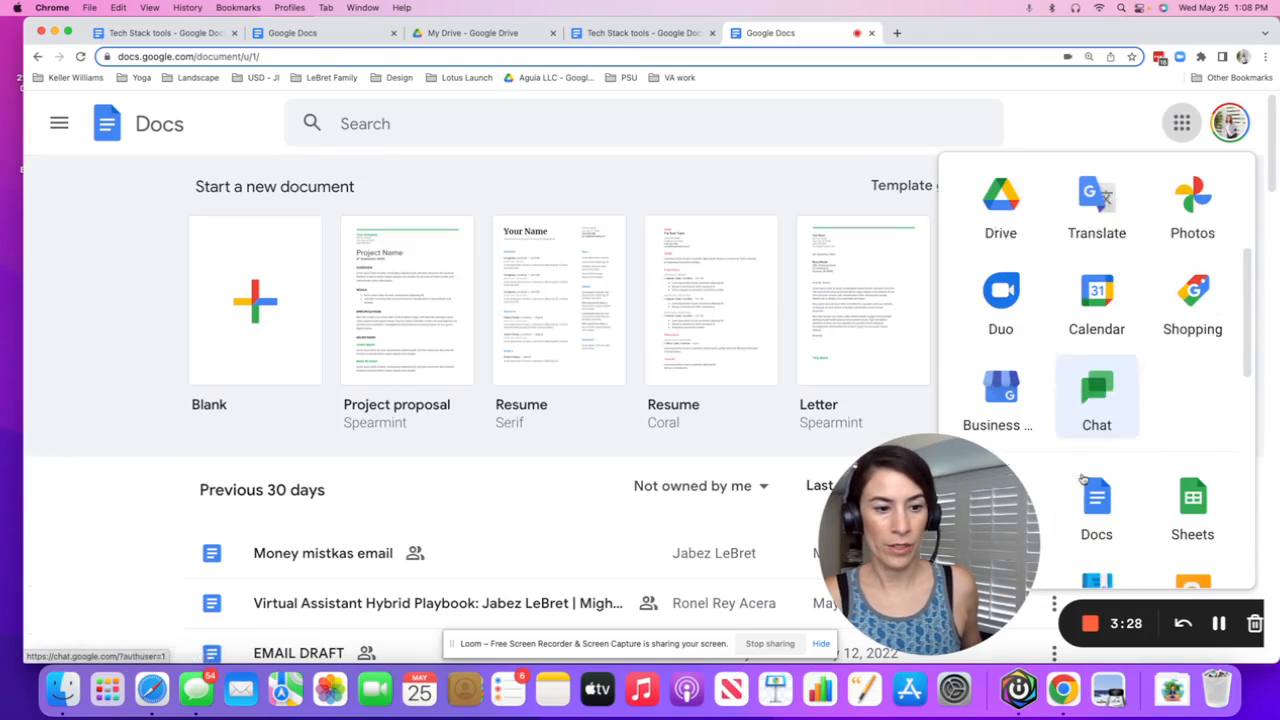
pyautogui.click(1001, 190)
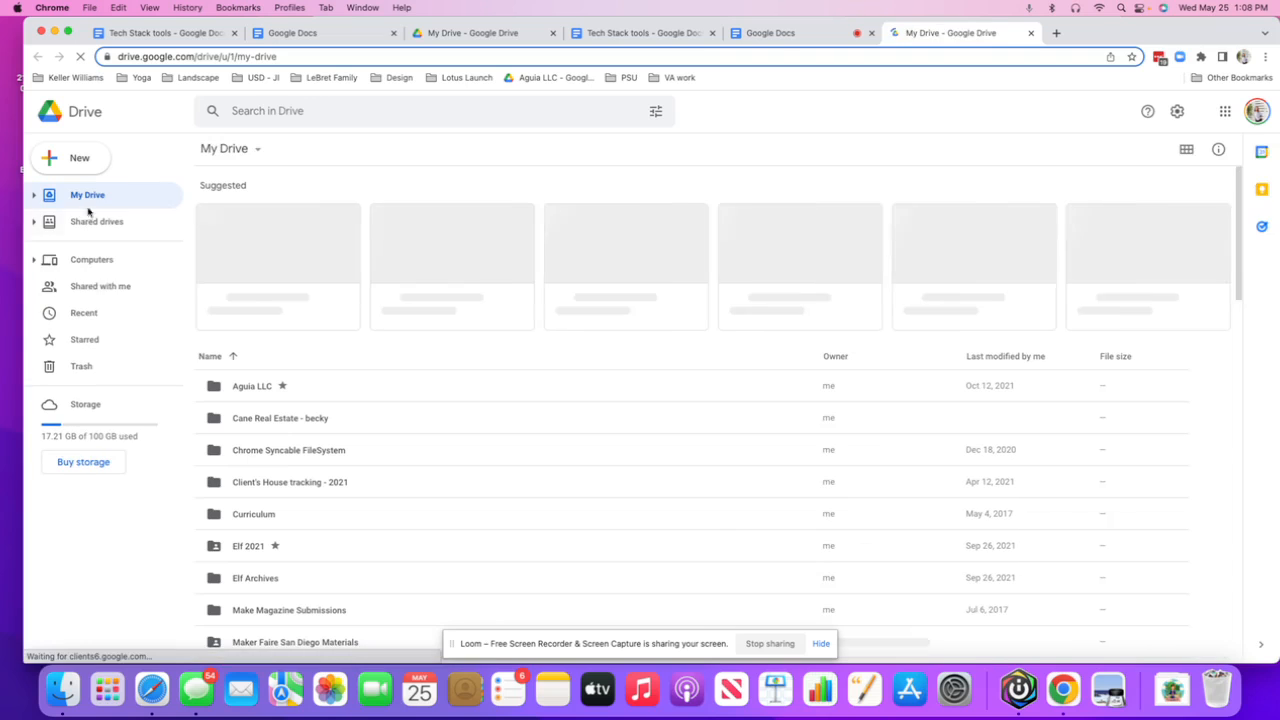
# - Open Title of Document from the Starred files in Drive
pyautogui.click(82, 340)
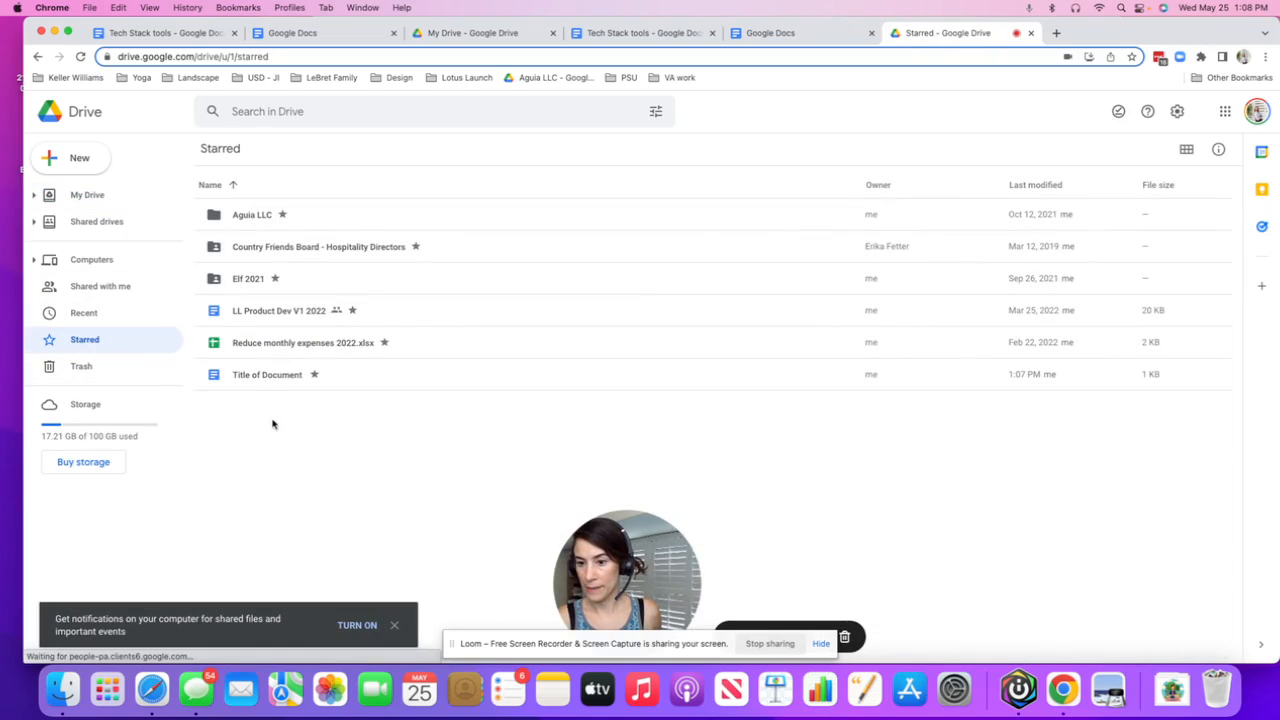
pyautogui.click(251, 377)
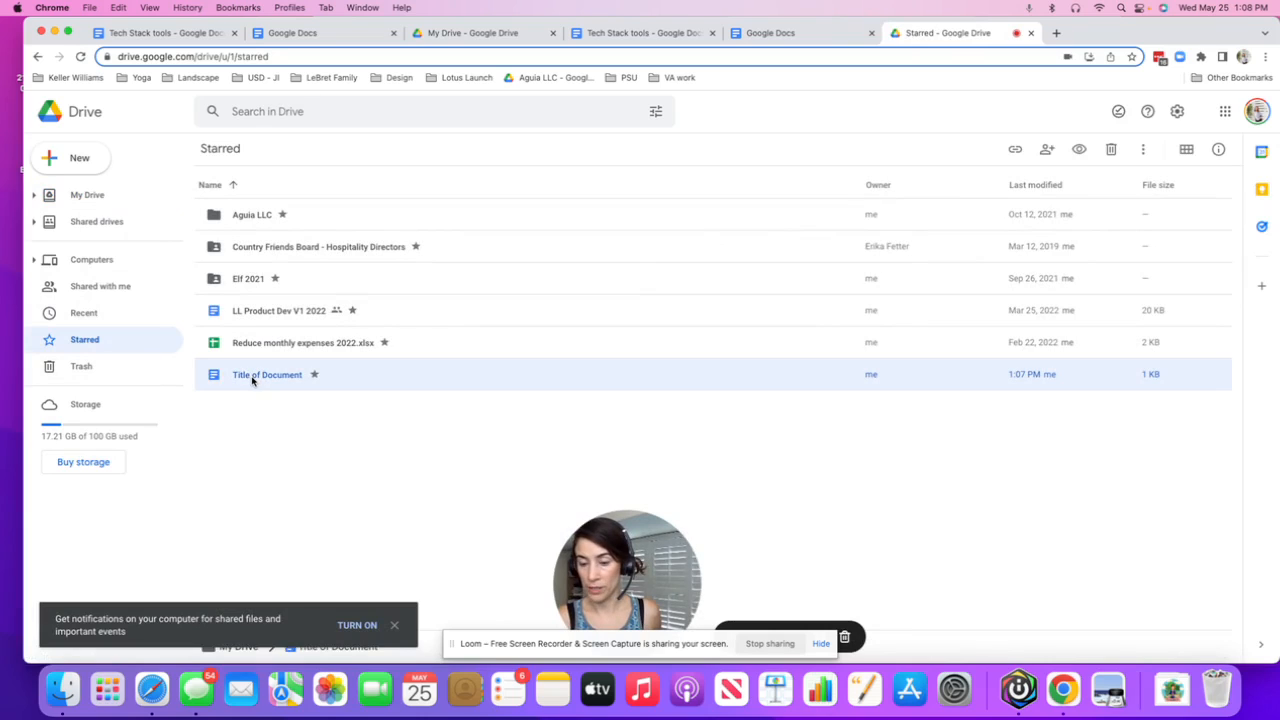
pyautogui.doubleClick(251, 377)
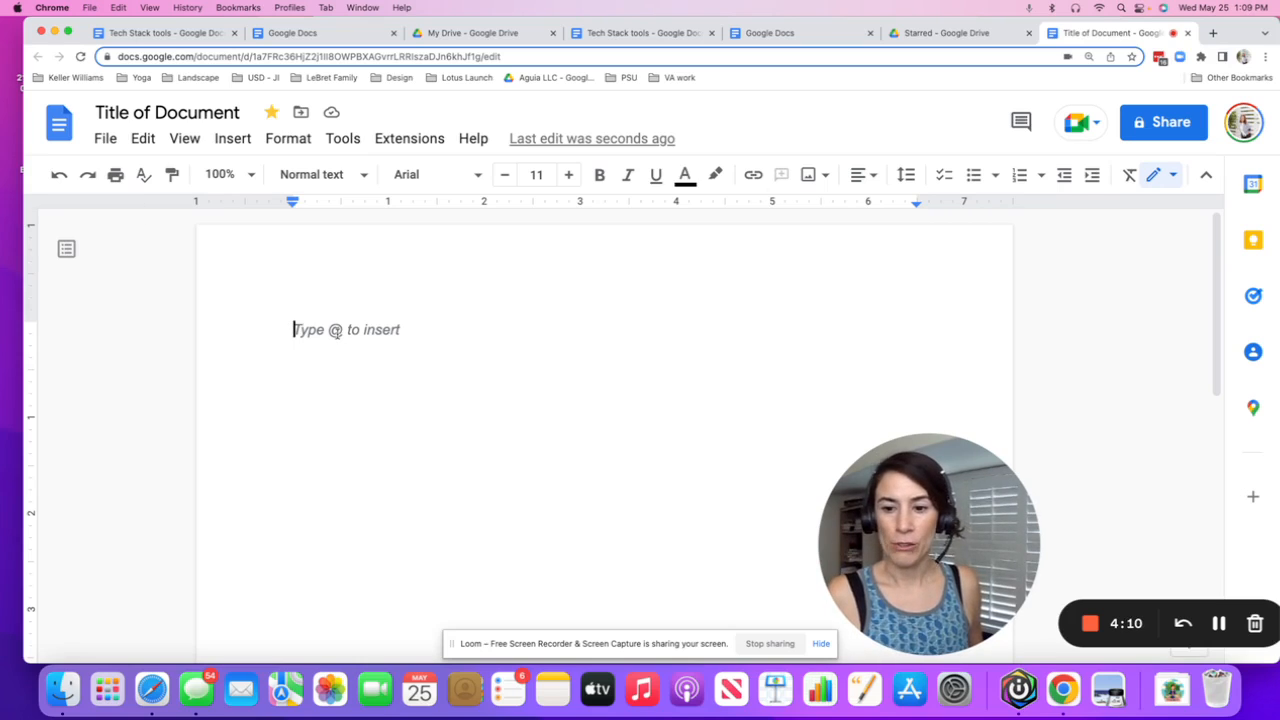
# - Enter the text "Type some things here" in the body of the document
pyautogui.write('Type')
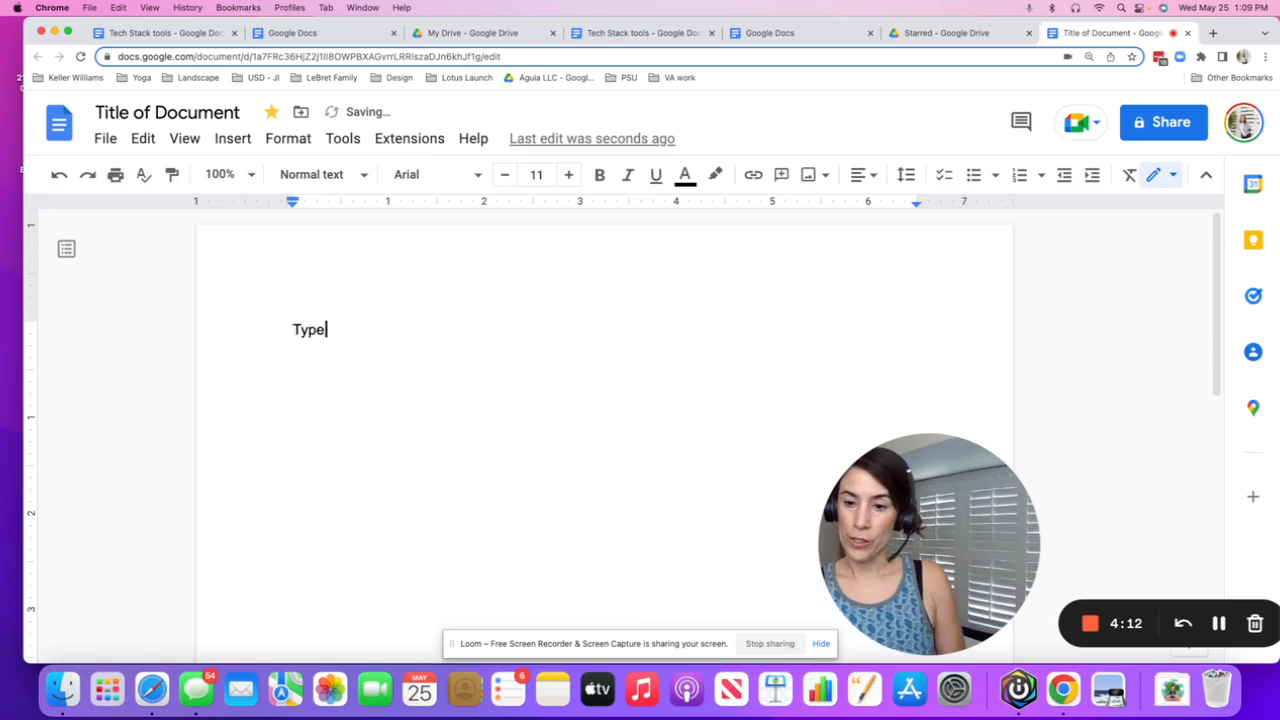
pyautogui.write(' some things here')
pyautogui.press('Return')
pyautogui.moveTo(444, 331); pyautogui.dragTo(411, 331)
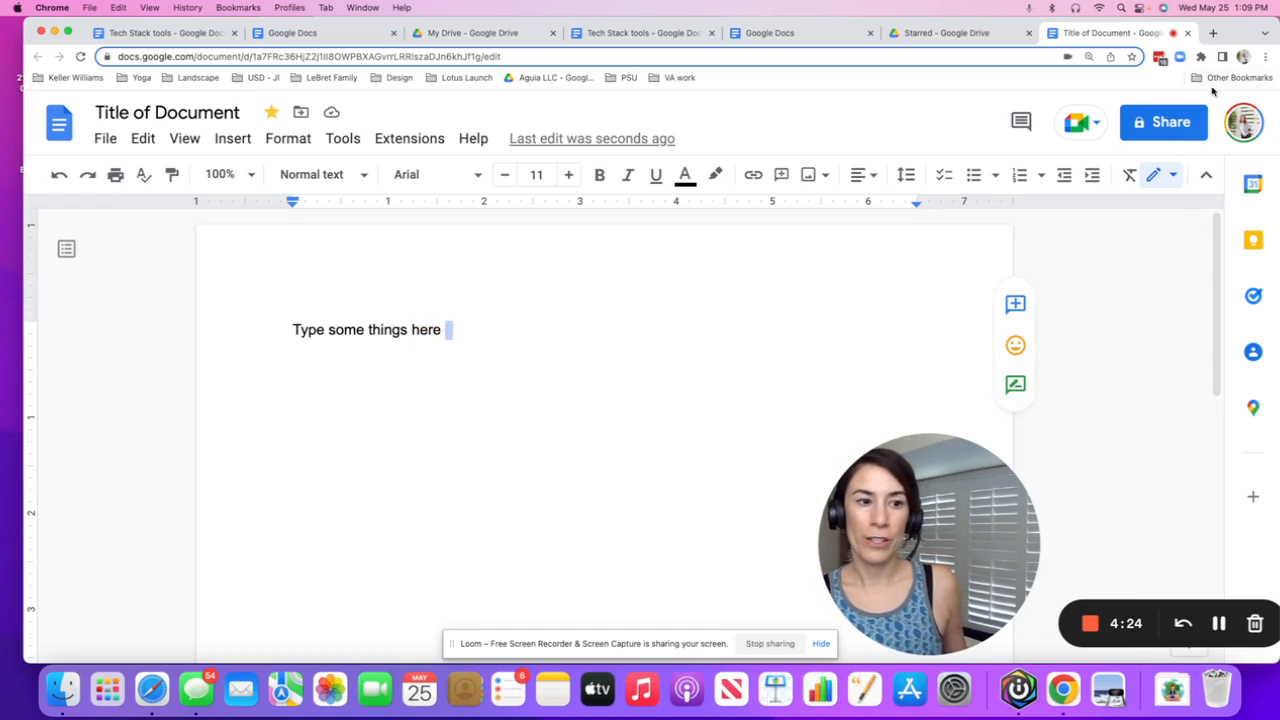
# - Share the document with the business account's e-mail address as Editor, with people notified, and send the invitation
pyautogui.click(1163, 122)
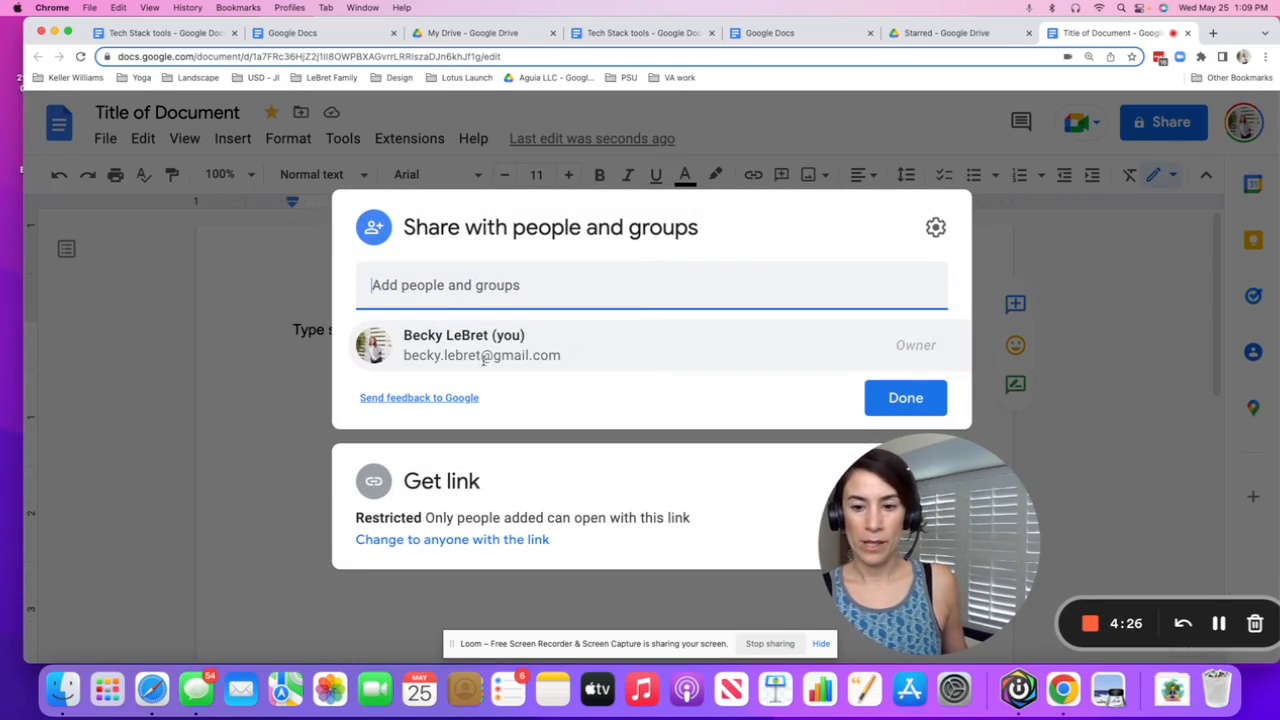
pyautogui.click(425, 285)
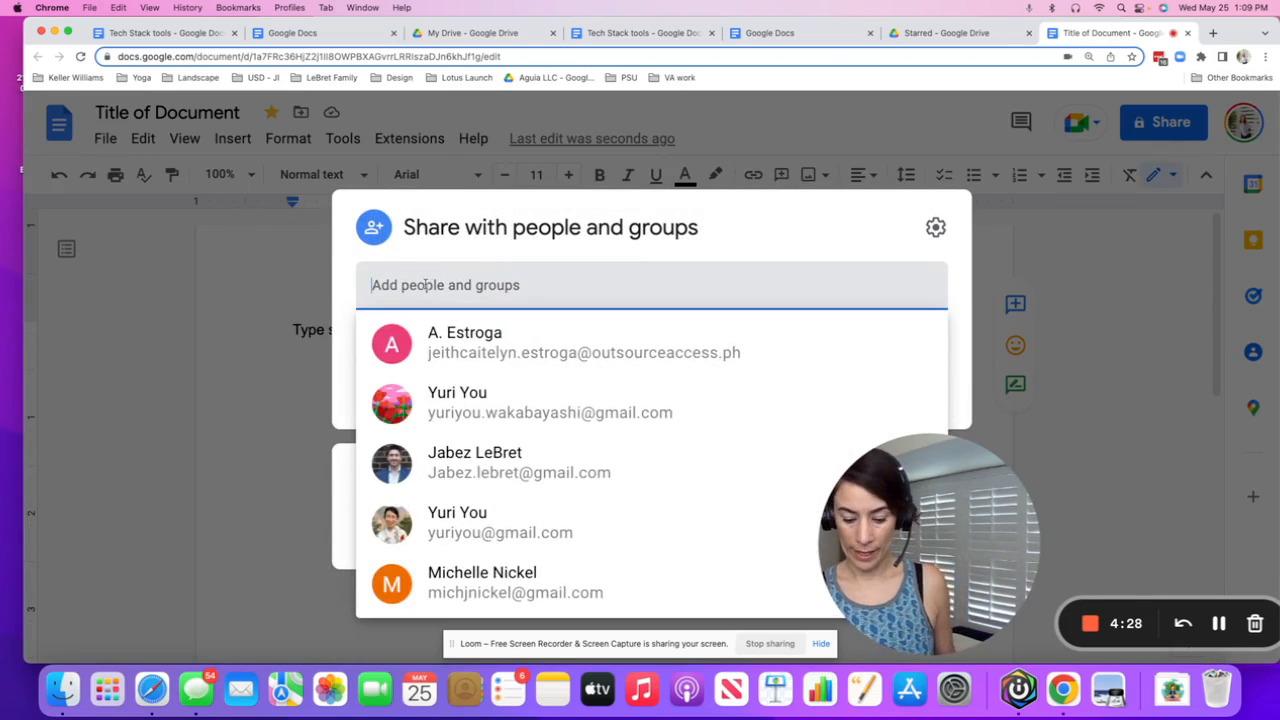
pyautogui.write('becky')
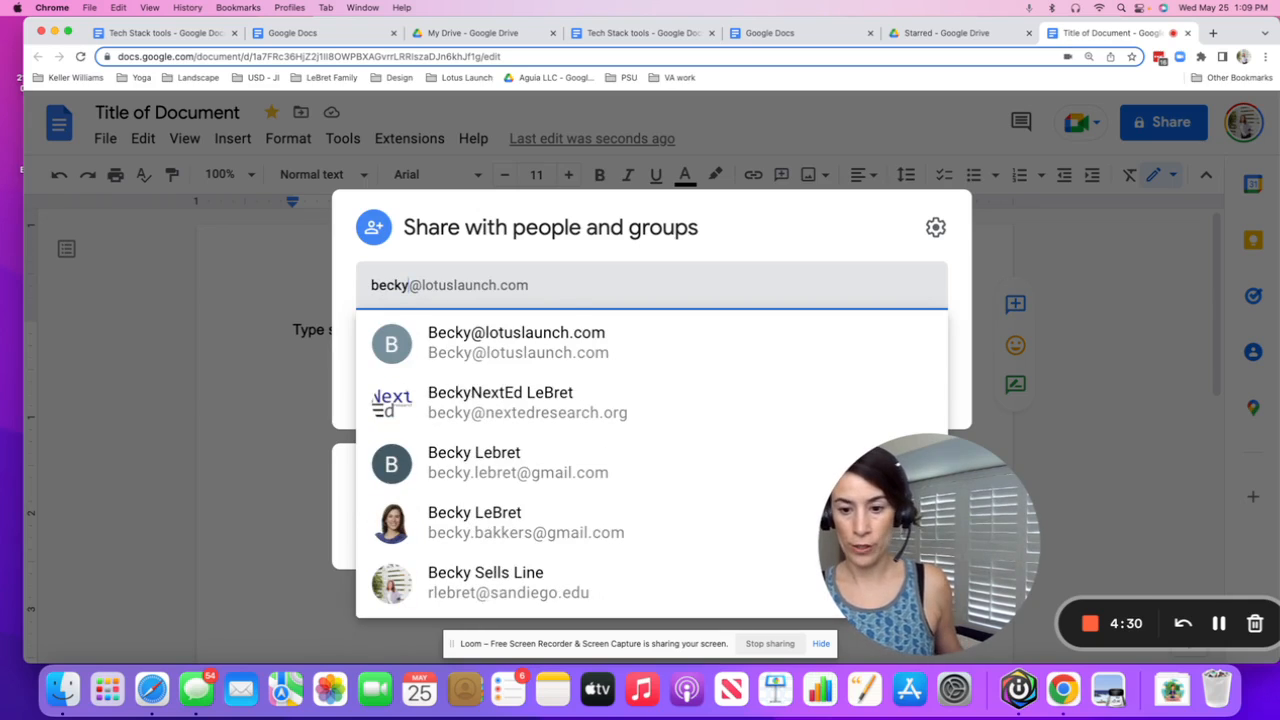
pyautogui.click(483, 350)
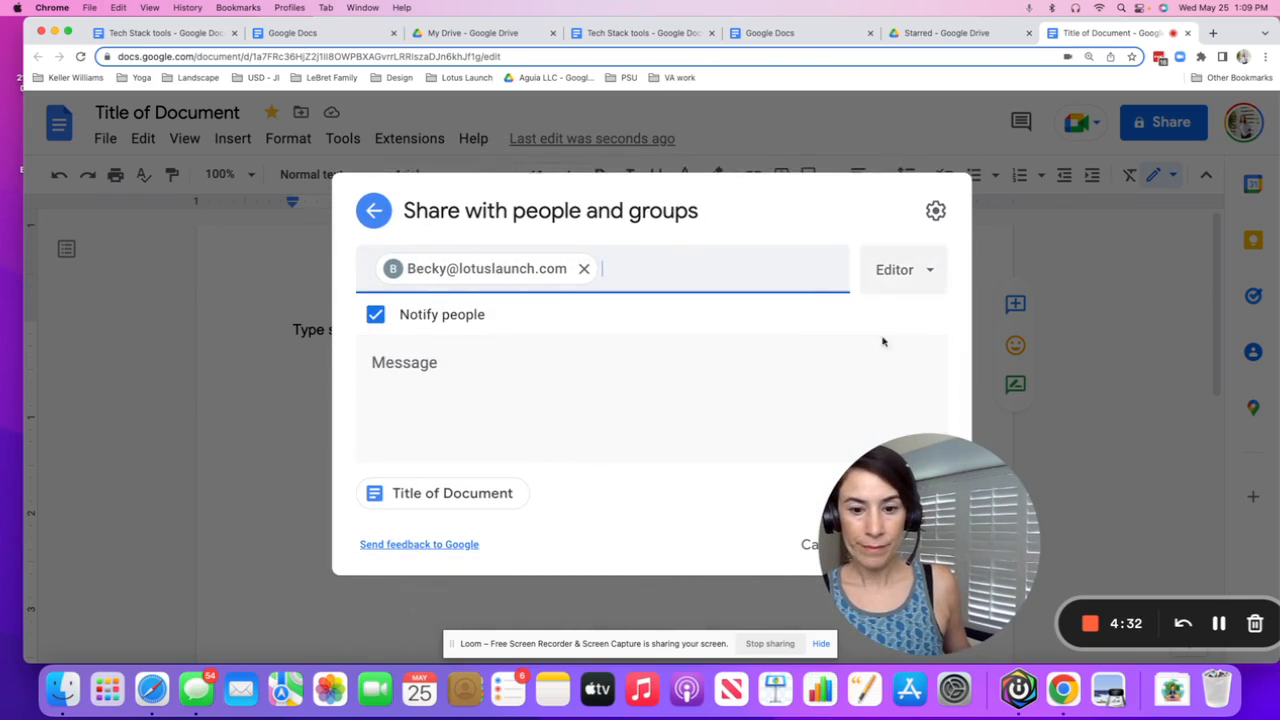
pyautogui.click(919, 271)
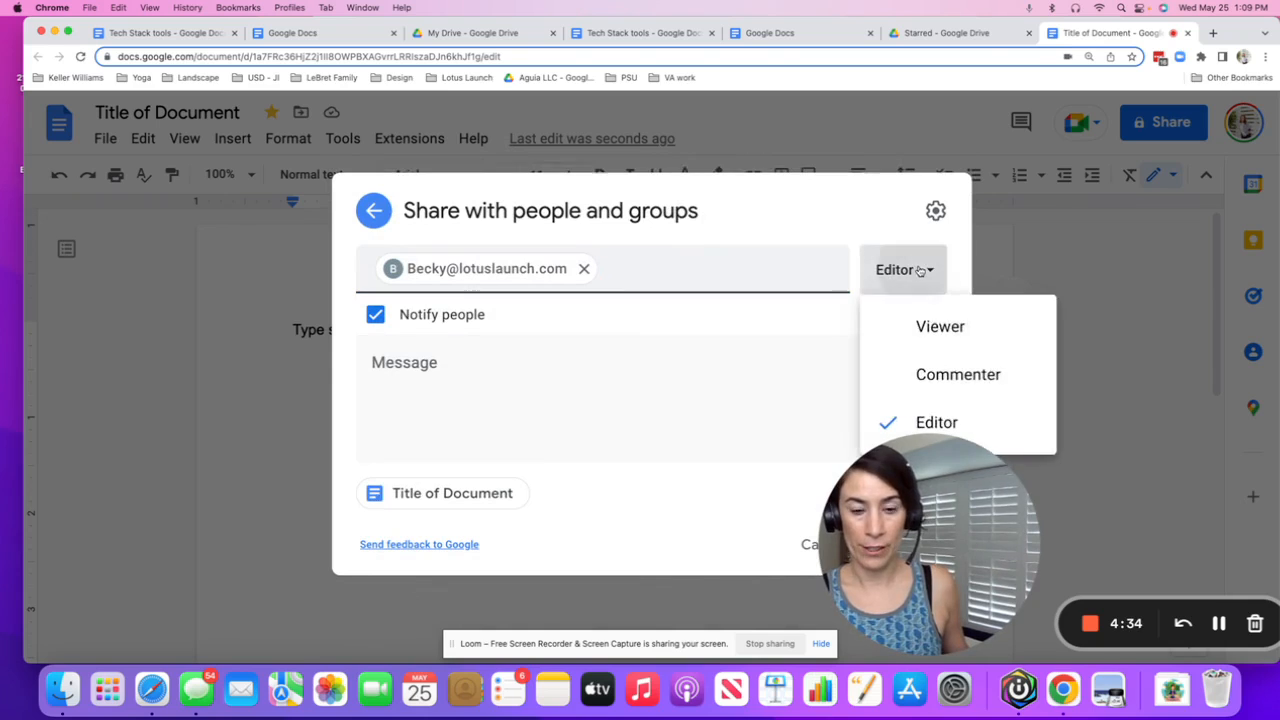
pyautogui.click(919, 271)
pyautogui.moveTo(899, 496); pyautogui.dragTo(1132, 496)
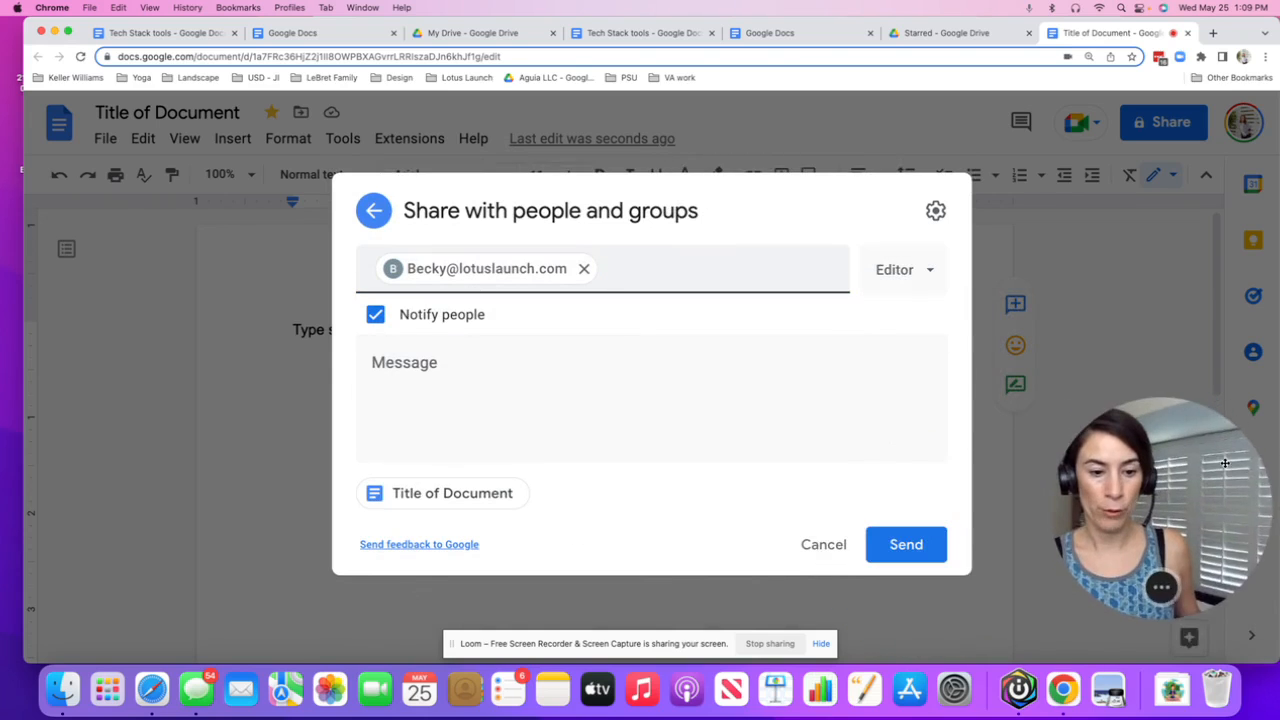
pyautogui.click(903, 546)
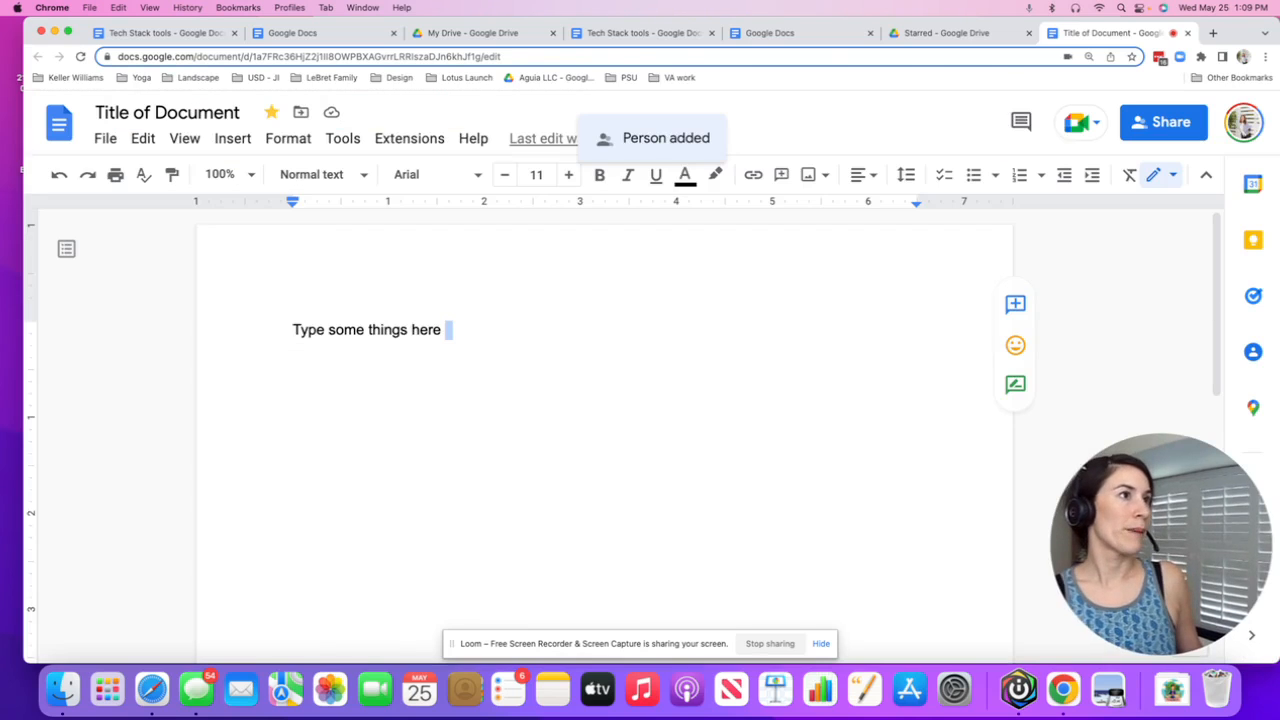
# - Bring the business account's Gmail window into view and open Title of Document from the sharing e-mail
pyautogui.moveTo(1278, 420); pyautogui.dragTo(922, 159)
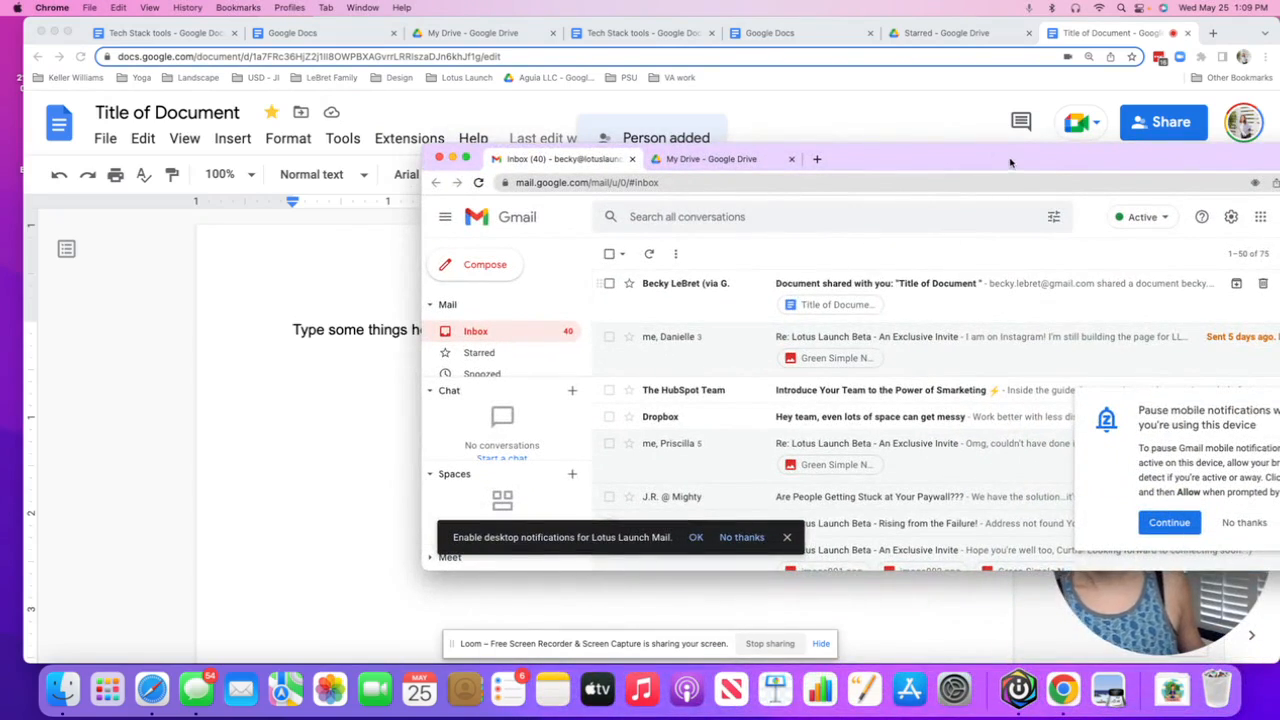
pyautogui.moveTo(1008, 161); pyautogui.dragTo(911, 221)
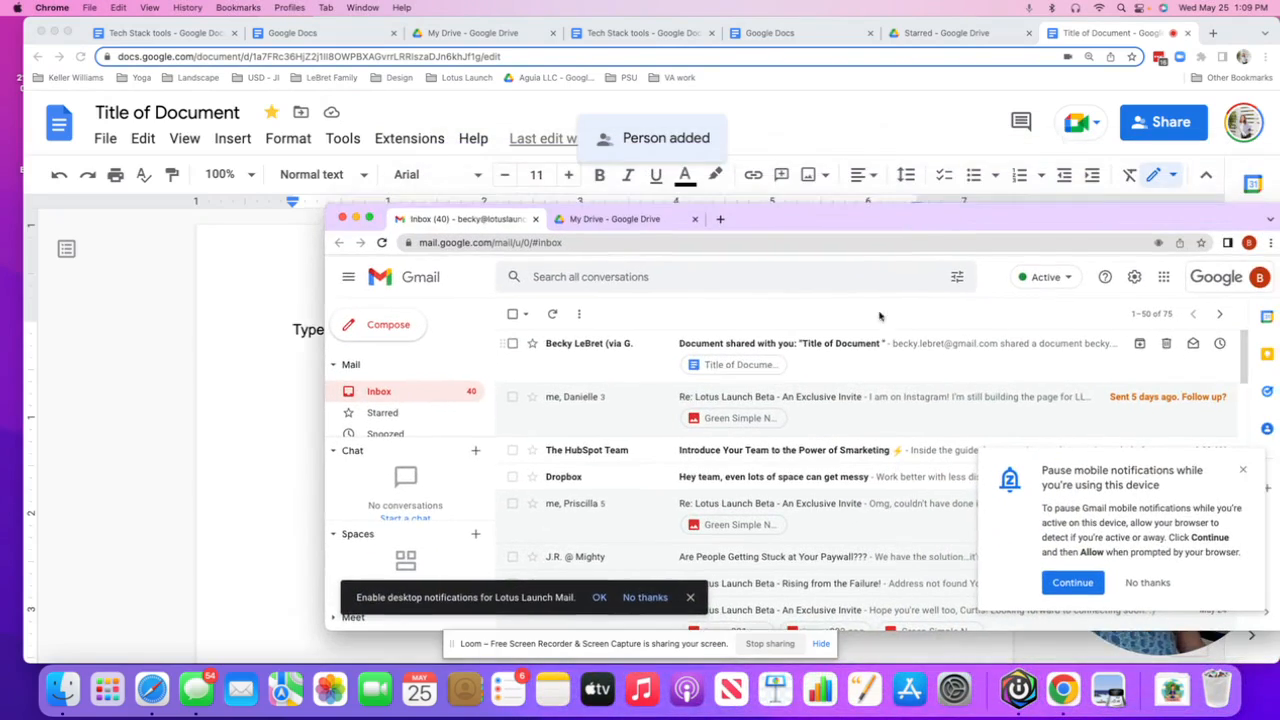
pyautogui.click(724, 345)
pyautogui.scroll(-3, 788, 482)
pyautogui.click(789, 443)
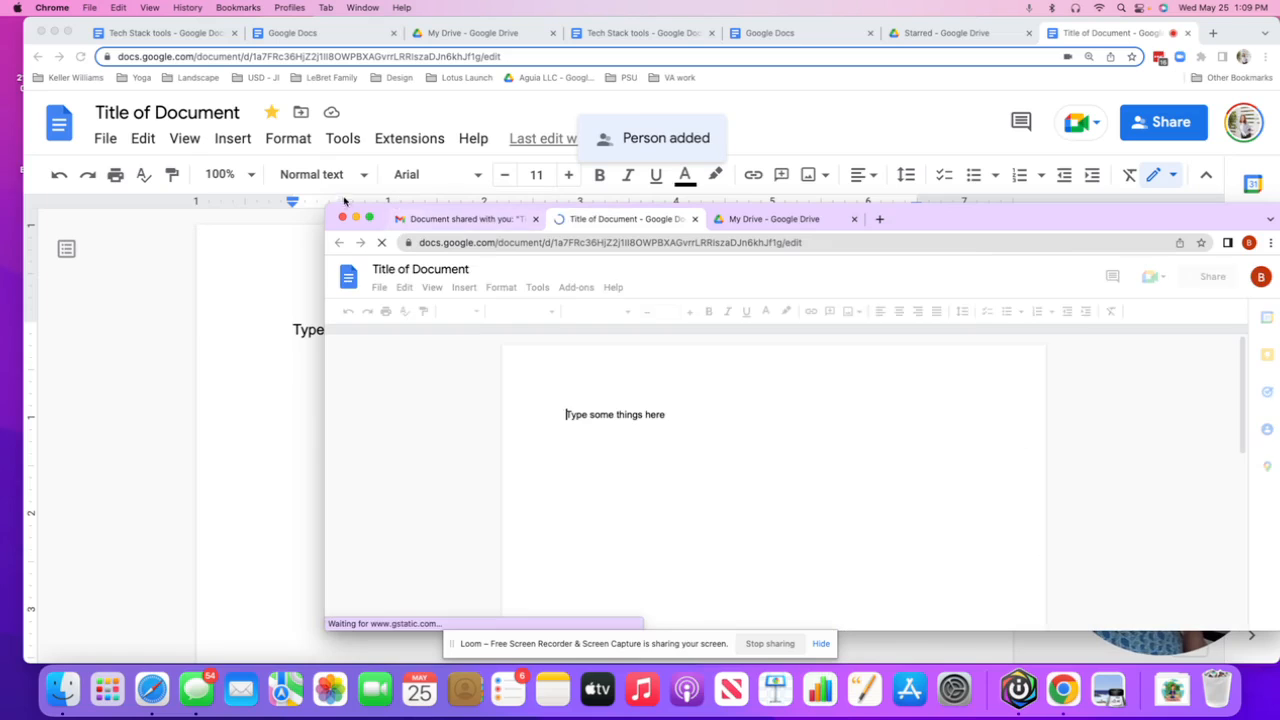
# - Move and resize the business account's window so the document's text can be seen in both accounts side by side
pyautogui.moveTo(345, 209); pyautogui.dragTo(565, 190)
pyautogui.moveTo(1177, 203); pyautogui.dragTo(1089, 215)
pyautogui.moveTo(1193, 196); pyautogui.dragTo(1245, 144)
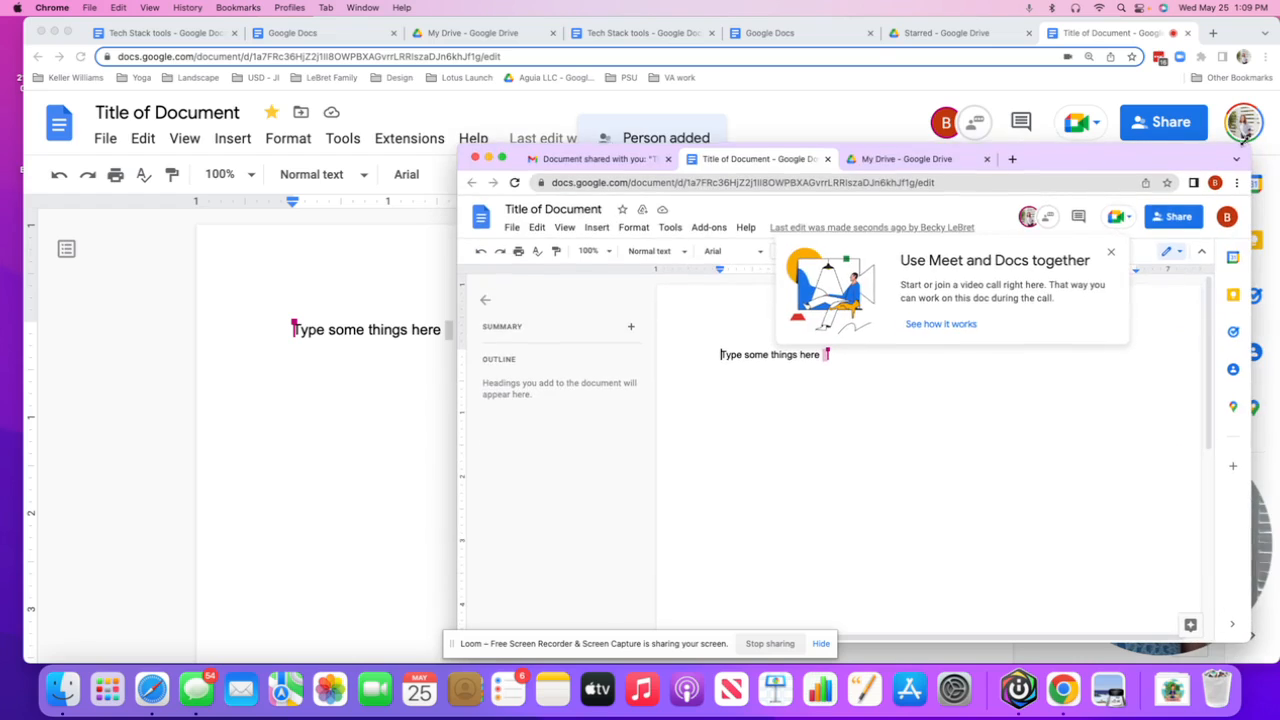
pyautogui.moveTo(1072, 167); pyautogui.dragTo(1100, 149)
pyautogui.click(851, 333)
pyautogui.moveTo(487, 131); pyautogui.dragTo(641, 129)
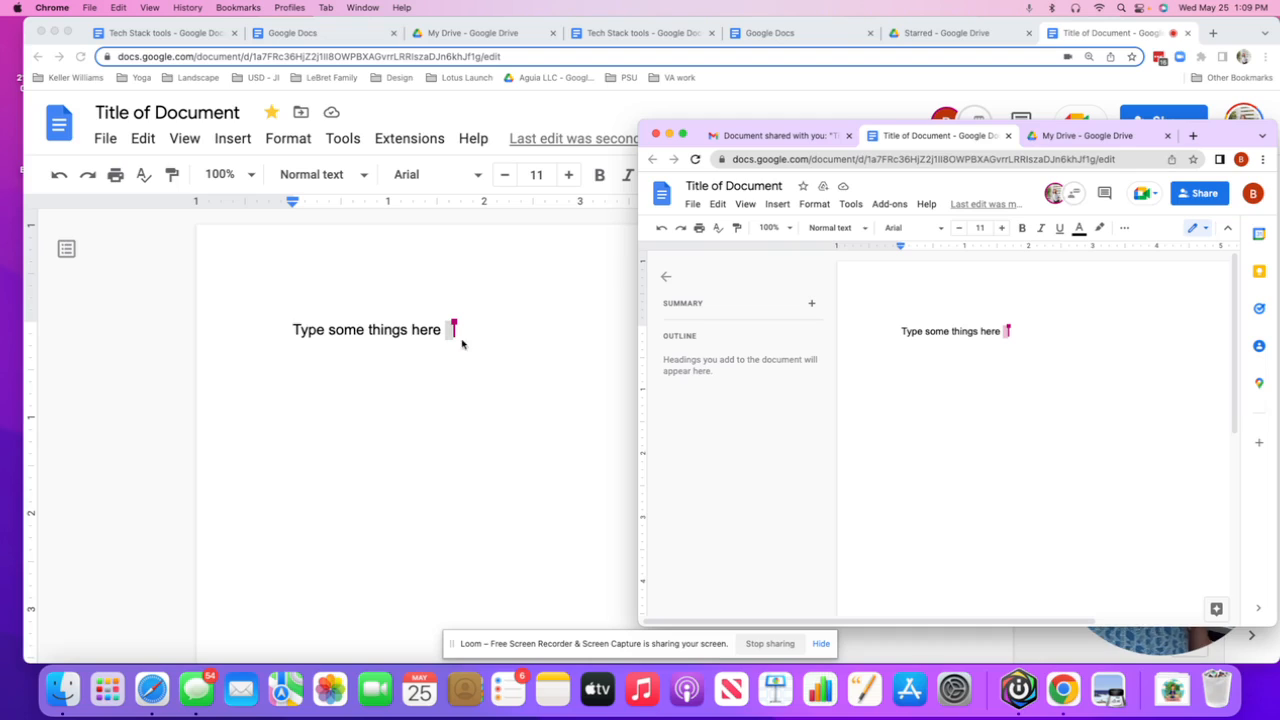
# - From the business account, add a second line reading "Maybe I'm goin gto typer sopme things."
pyautogui.press('Return')
pyautogui.write('Maybe')
pyautogui.write(" I'm")
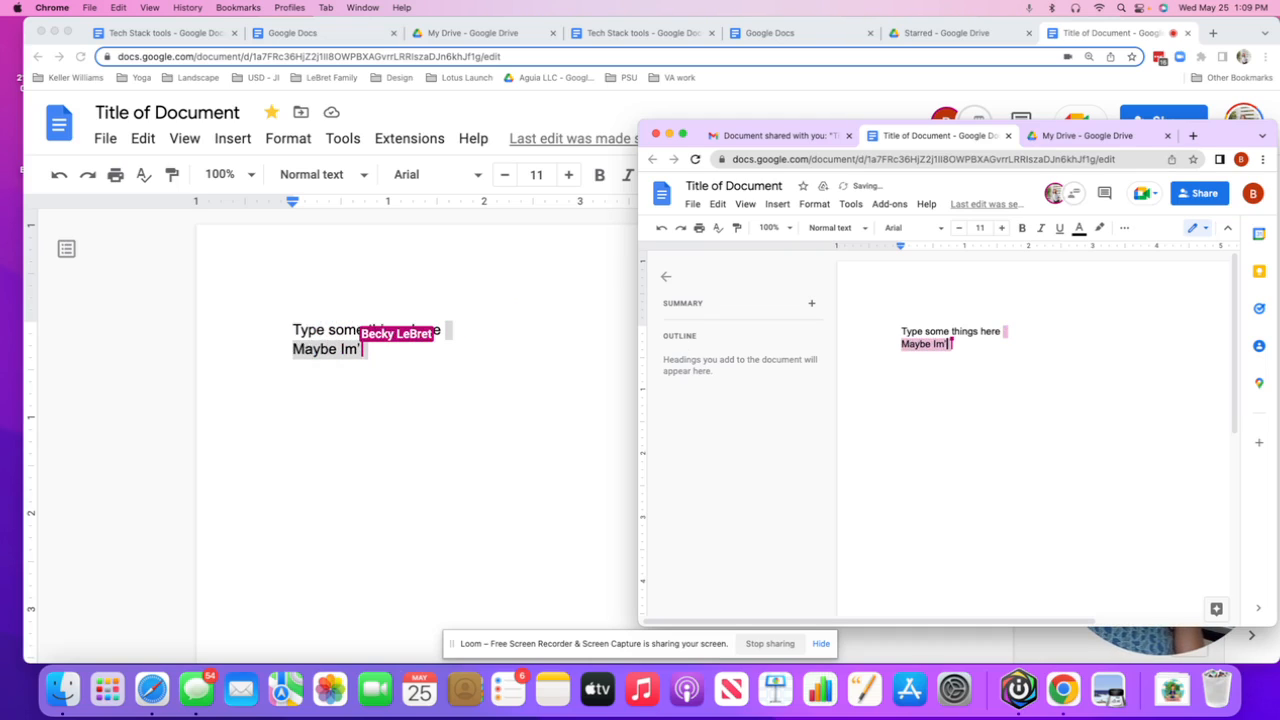
pyautogui.write(' goin gto ')
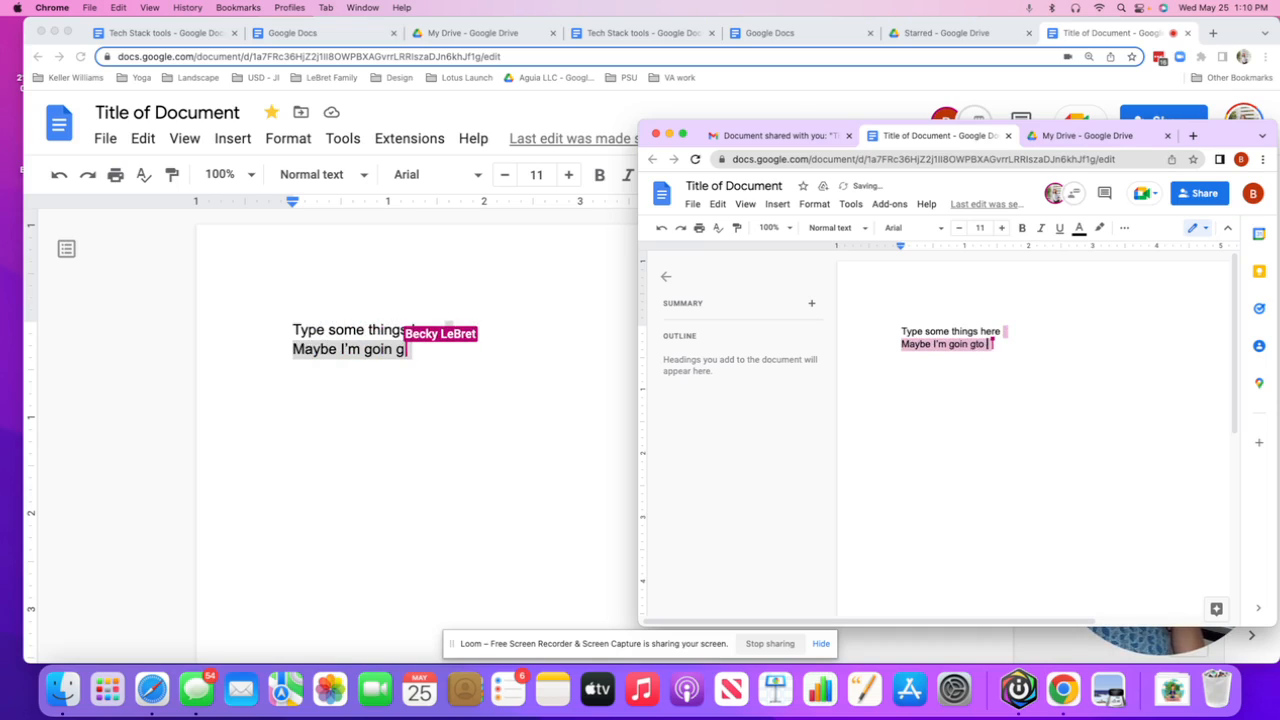
pyautogui.write('typer sopme things.')
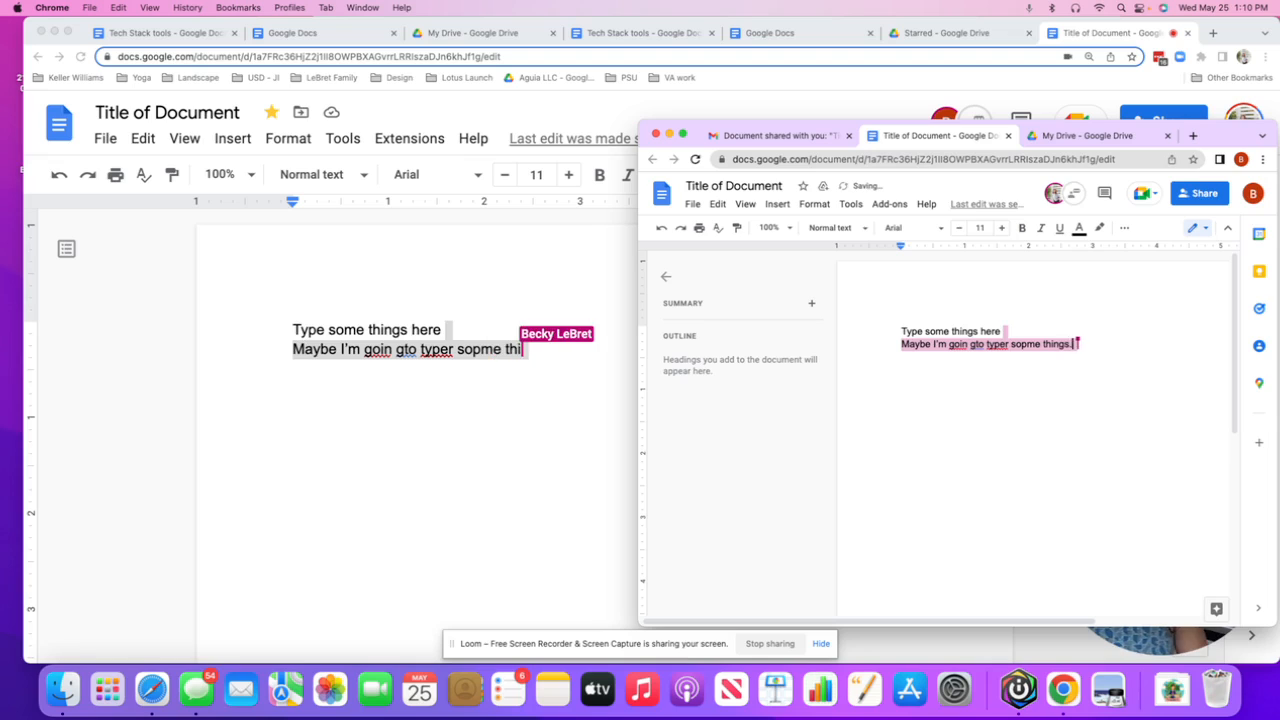
# - Correct the misspelled words in the second line so it reads "Maybe I'm going to type some things."
pyautogui.click(979, 344)
pyautogui.press('BackSpace')
pyautogui.press('BackSpace')
pyautogui.write('g')
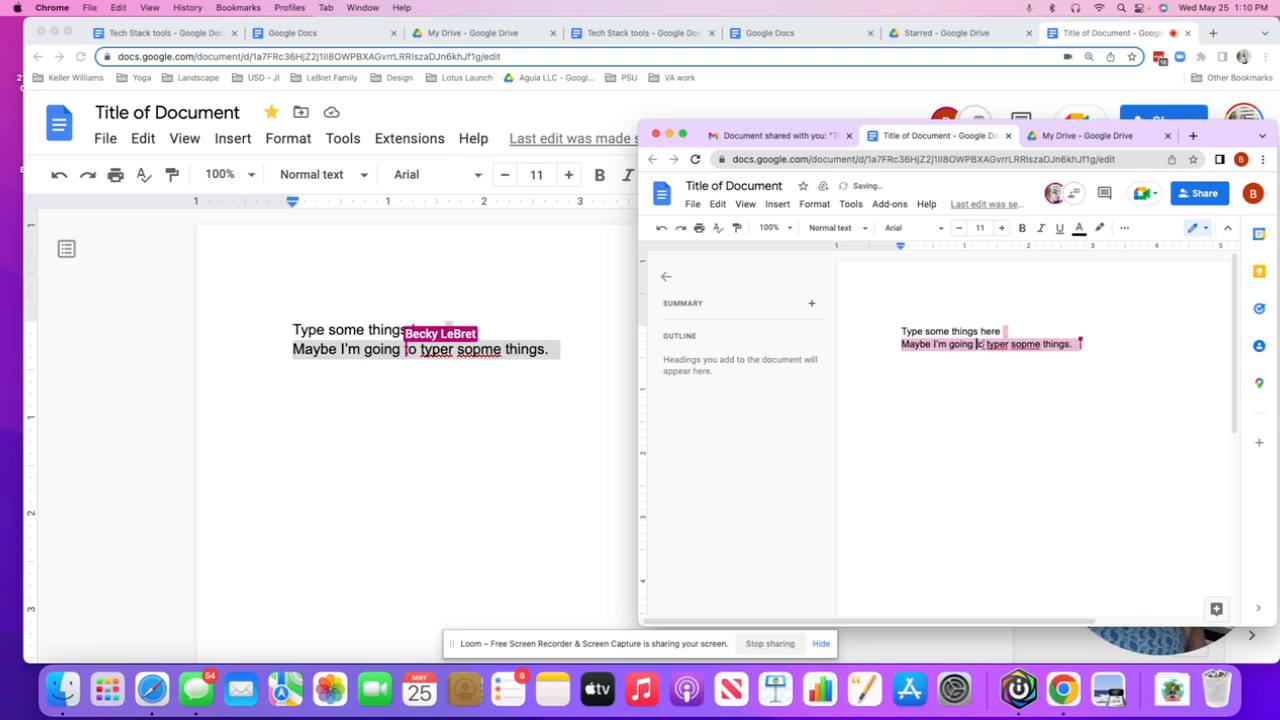
pyautogui.rightClick(992, 344)
pyautogui.click(1008, 380)
pyautogui.rightClick(1028, 344)
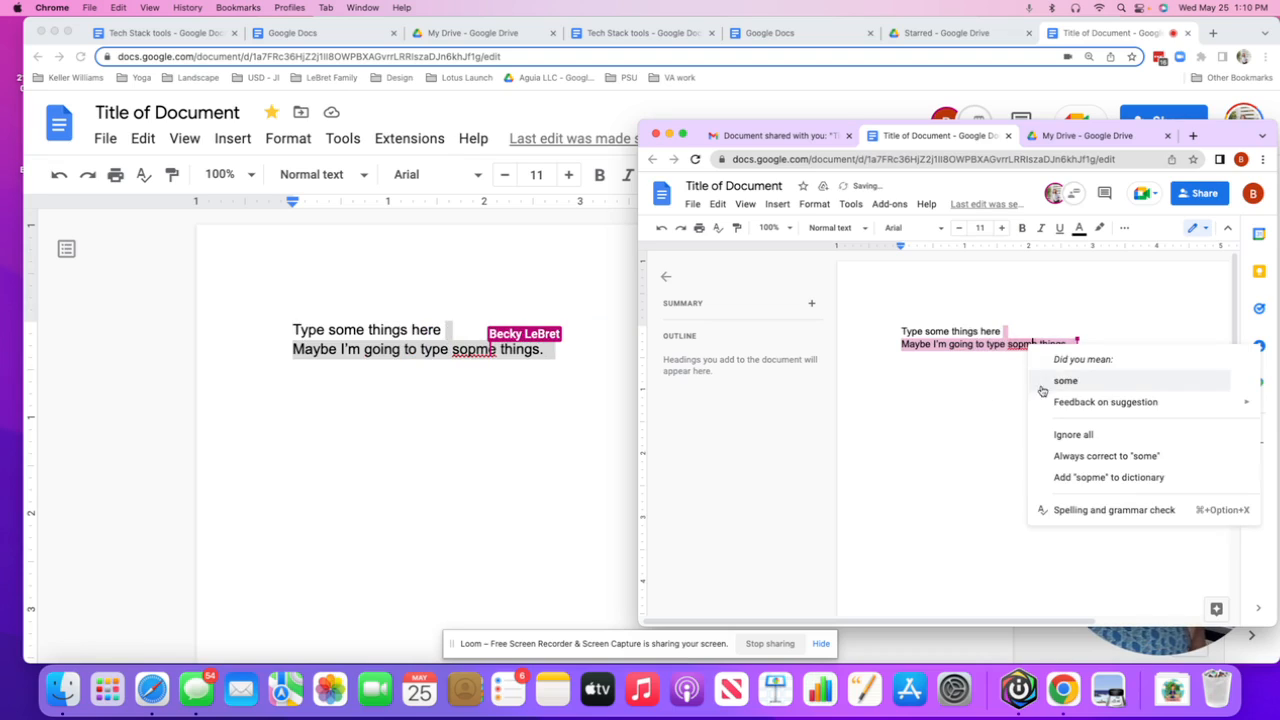
pyautogui.rightClick(1067, 384)
pyautogui.click(1067, 384)
pyautogui.click(1067, 384)
pyautogui.doubleClick(986, 389)
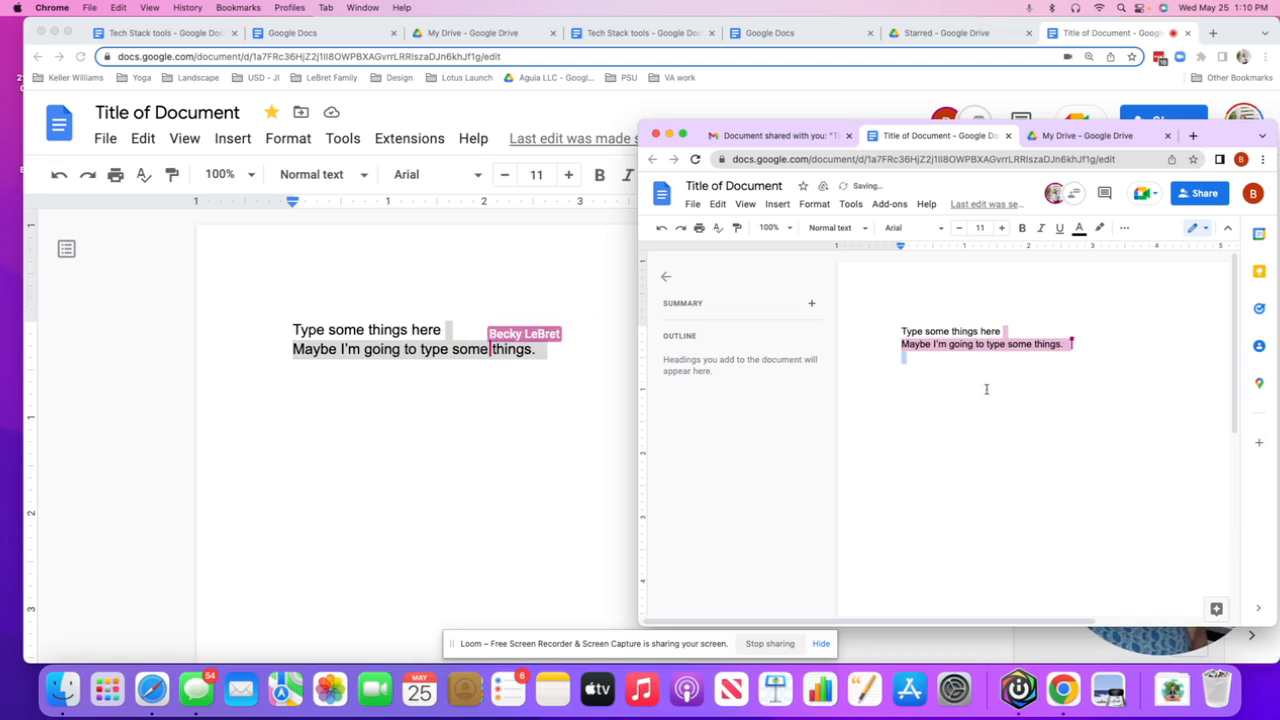
# - Add the comment "This doesnt look that great." to the word "here" in the first line
pyautogui.doubleClick(990, 331)
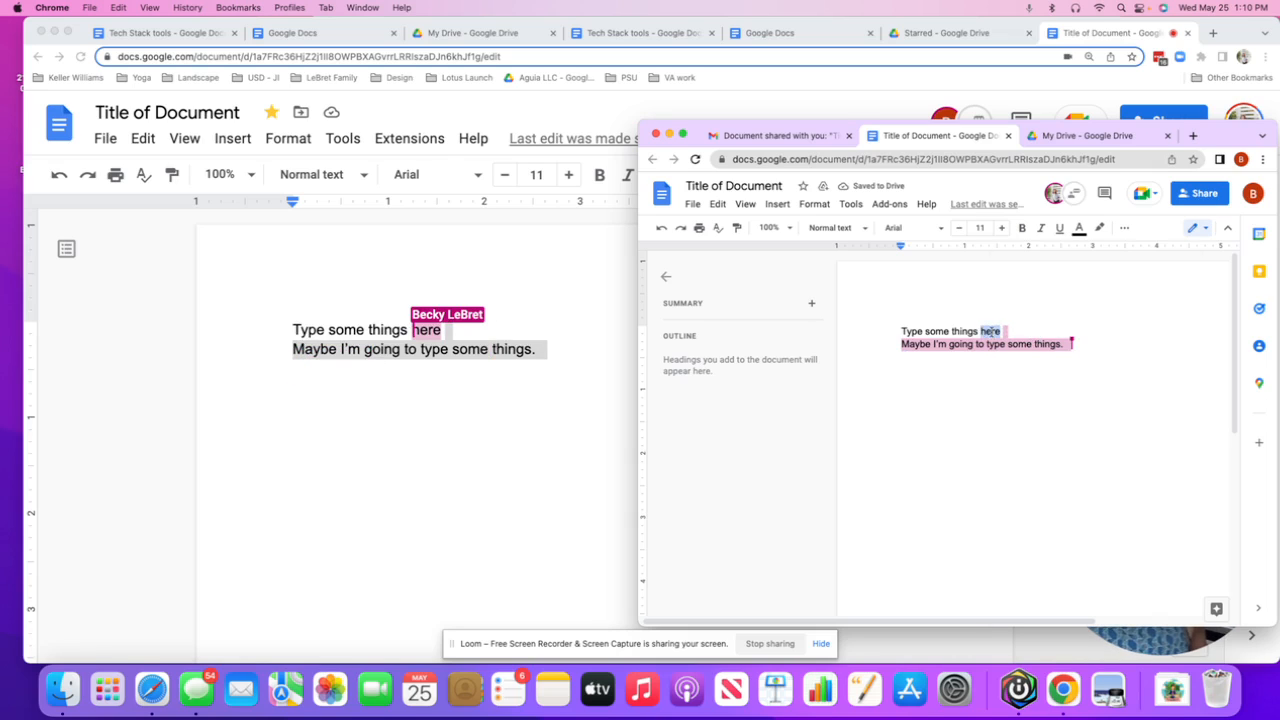
pyautogui.rightClick(990, 331)
pyautogui.click(1031, 436)
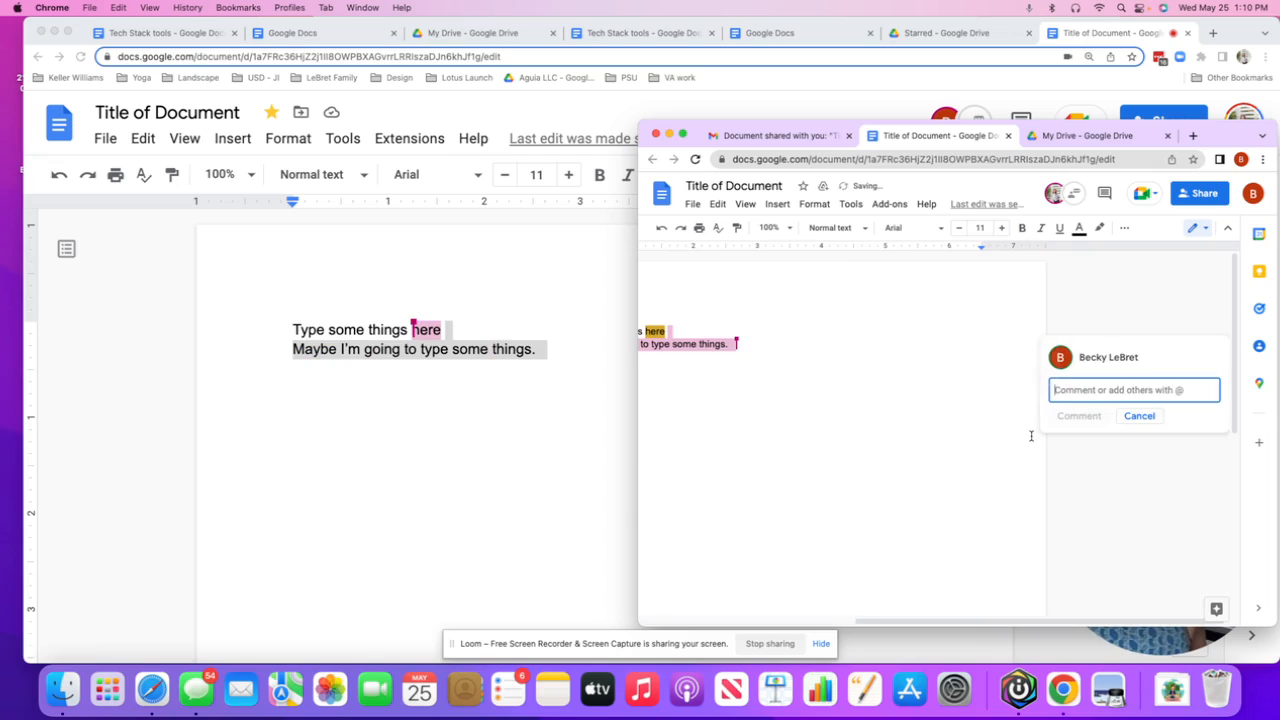
pyautogui.write('This doesn')
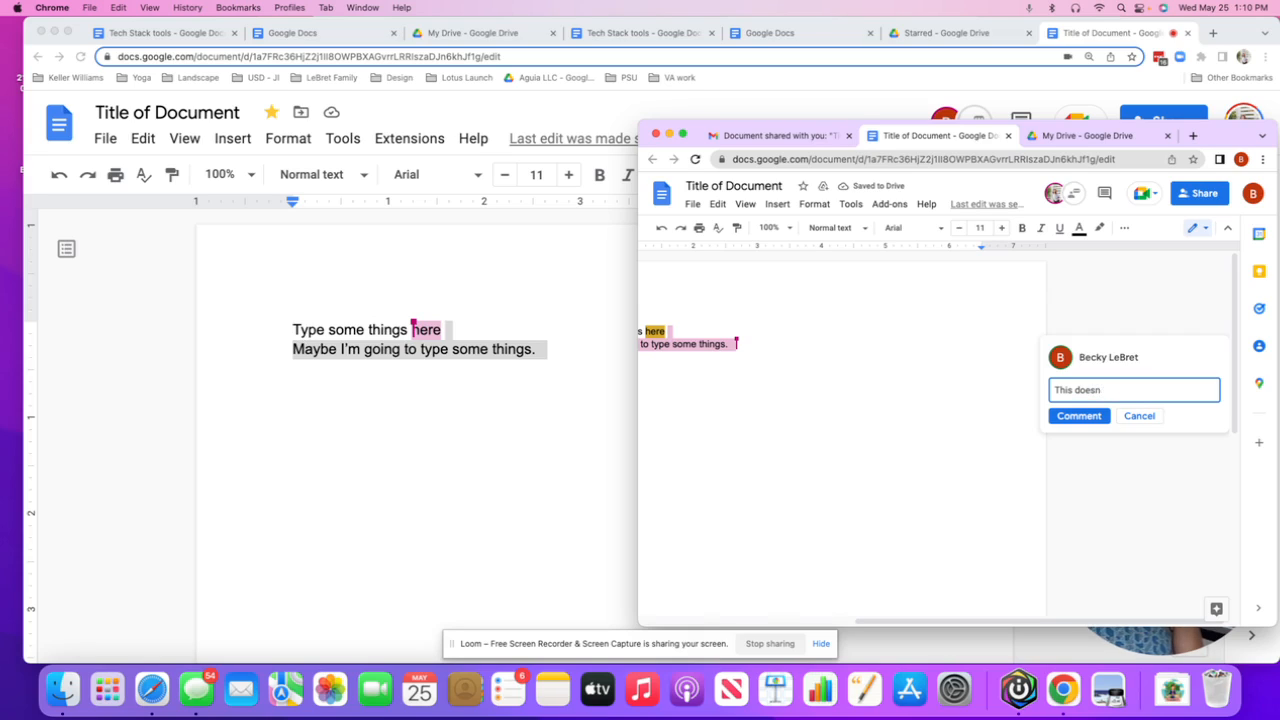
pyautogui.write('t look that great.')
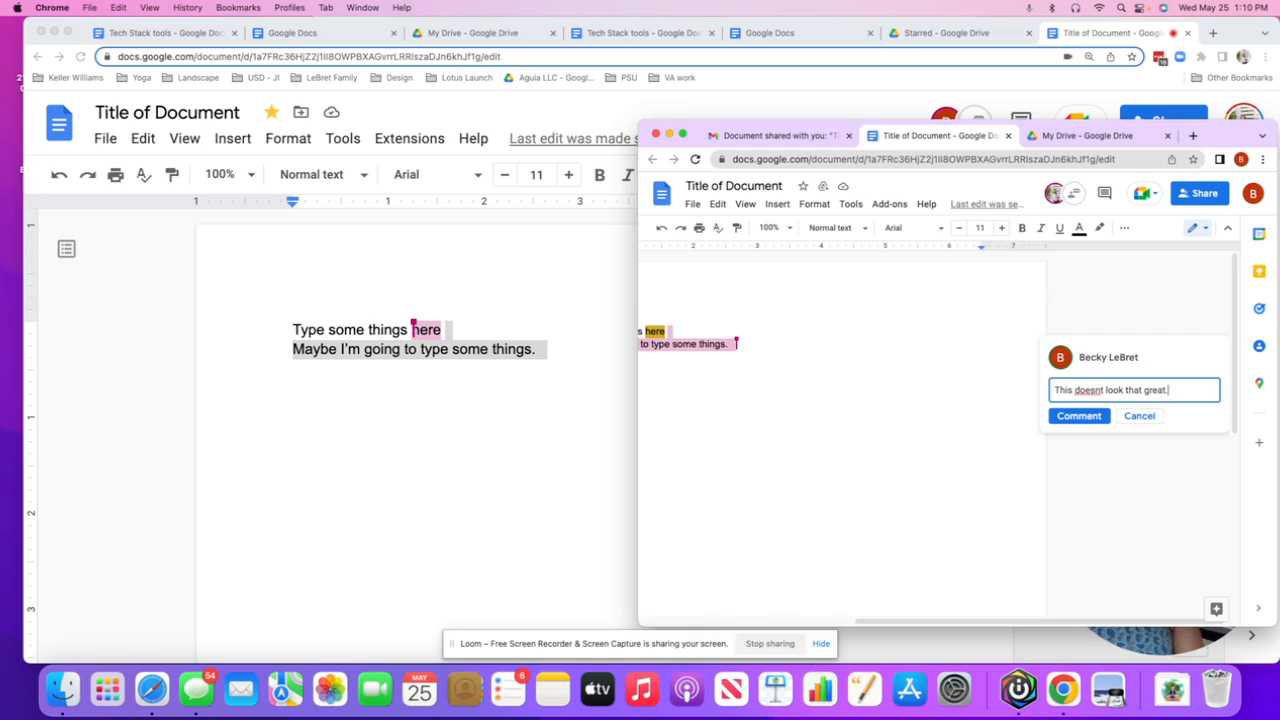
pyautogui.click(1081, 424)
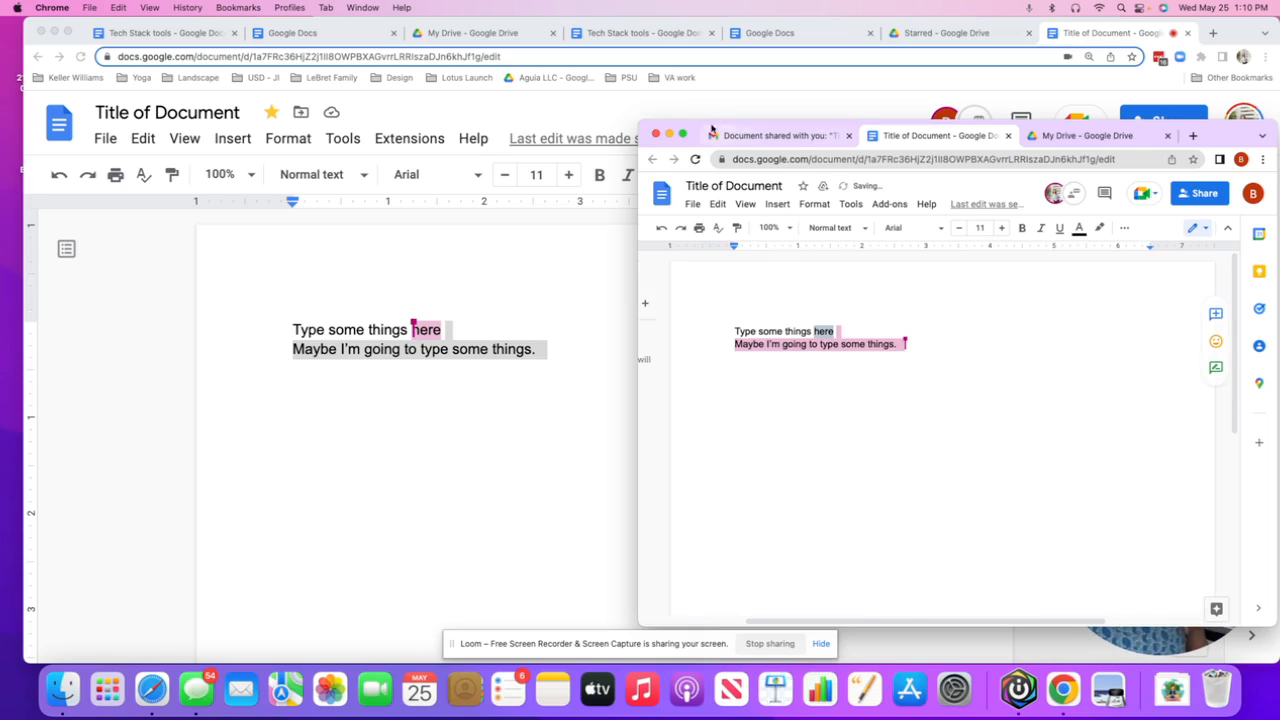
# - Move the business account's window aside and view the comment on "here" in the personal account's document
pyautogui.moveTo(684, 131); pyautogui.dragTo(868, 130)
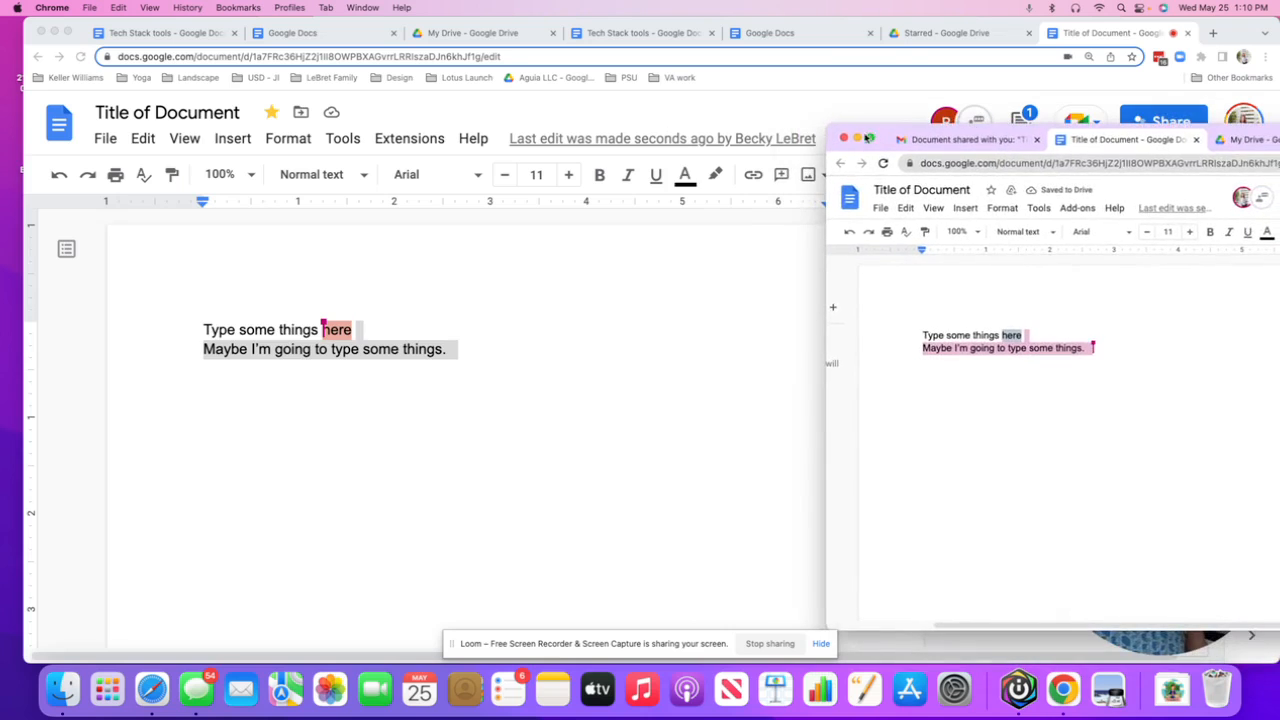
pyautogui.click(365, 429)
pyautogui.click(340, 335)
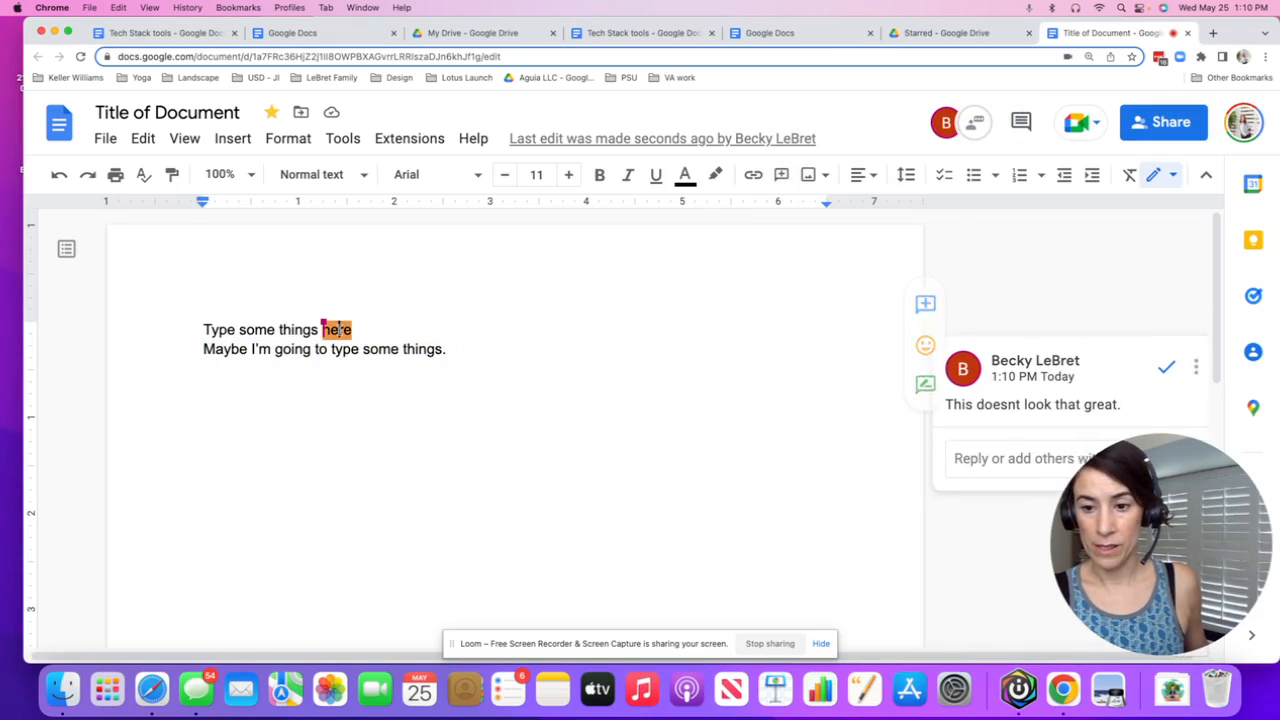
pyautogui.click(395, 425)
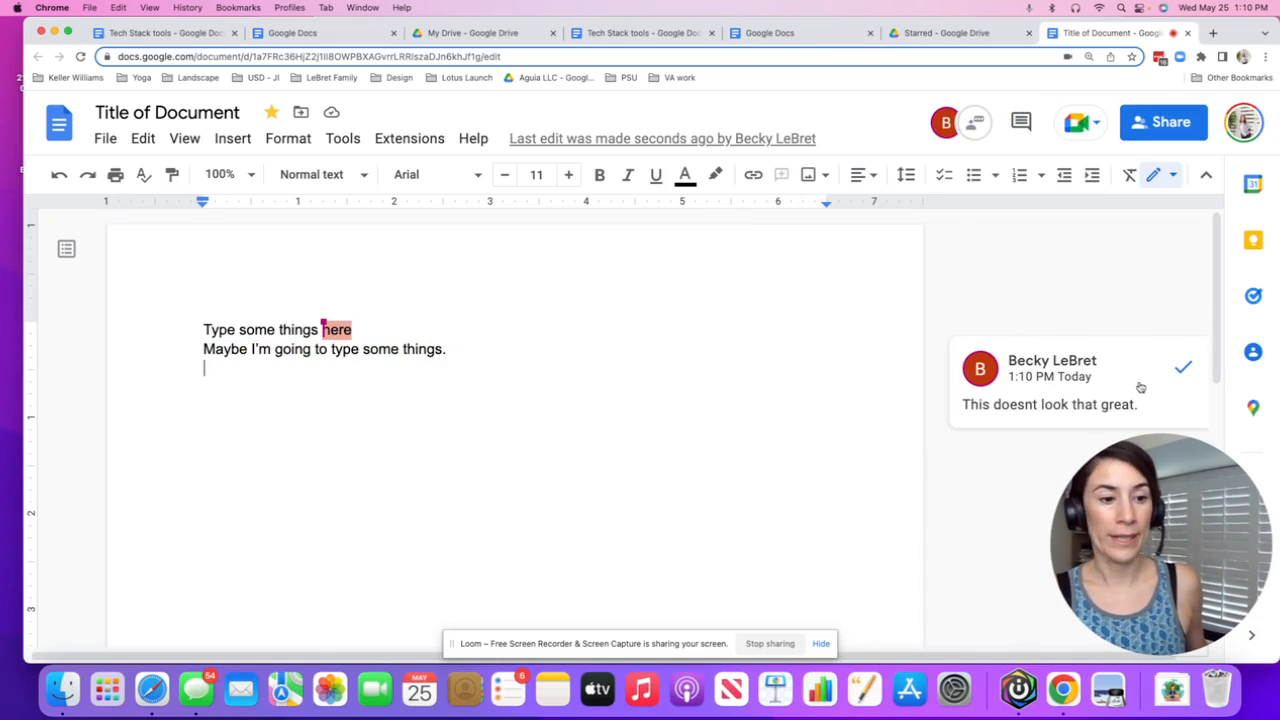
# - Add the text "No problem" after "here" in the first line of the document
pyautogui.click(450, 327)
pyautogui.write('No prob')
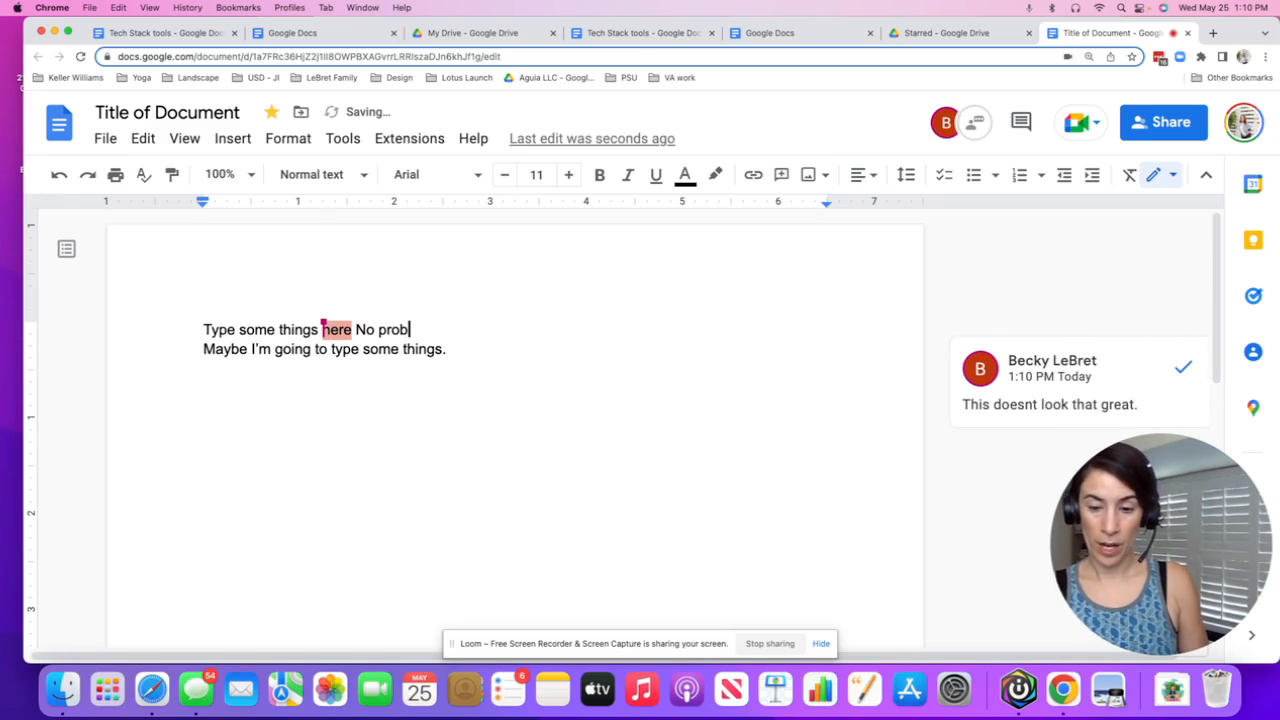
pyautogui.write('lem')
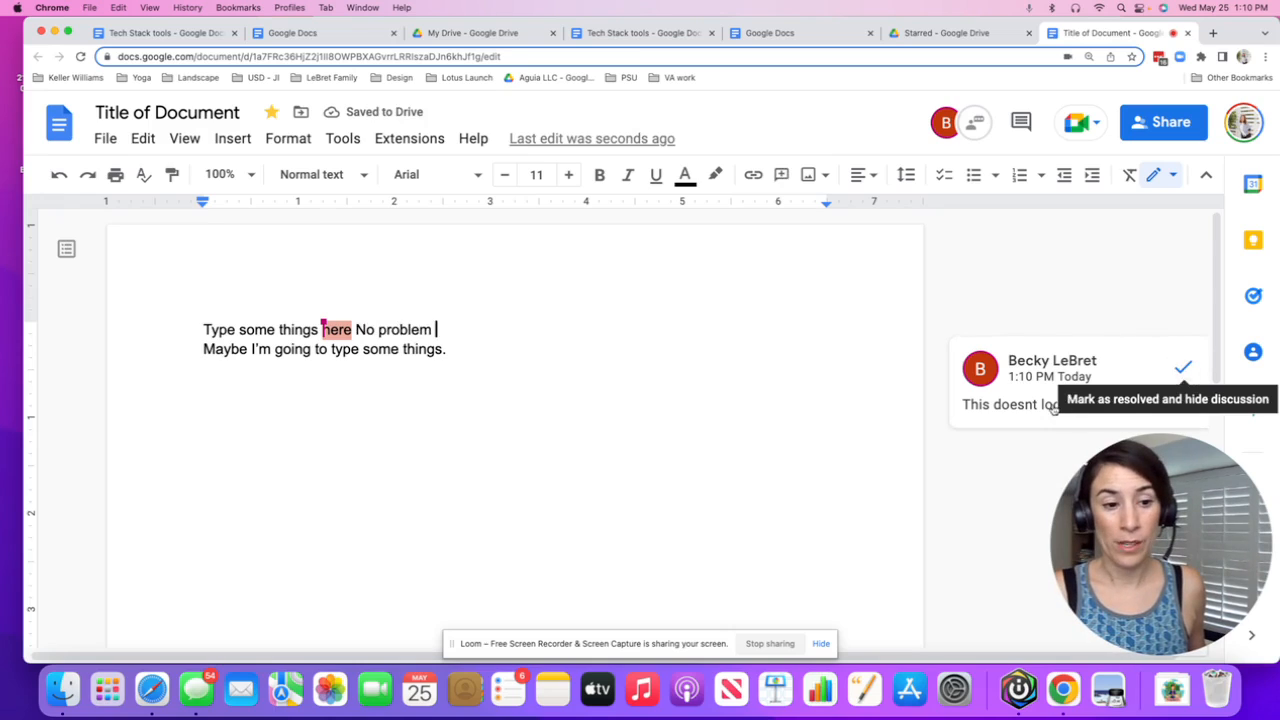
# - Move the "No problem" text out of the first line and post it as a reply to the comment on "here"
pyautogui.click(1017, 404)
pyautogui.click(436, 329)
pyautogui.moveTo(436, 329); pyautogui.dragTo(352, 329)
pyautogui.hotkey('ctrl', 'c')
pyautogui.rightClick(362, 329)
pyautogui.click(410, 191)
pyautogui.click(1036, 426)
pyautogui.rightClick(1005, 460)
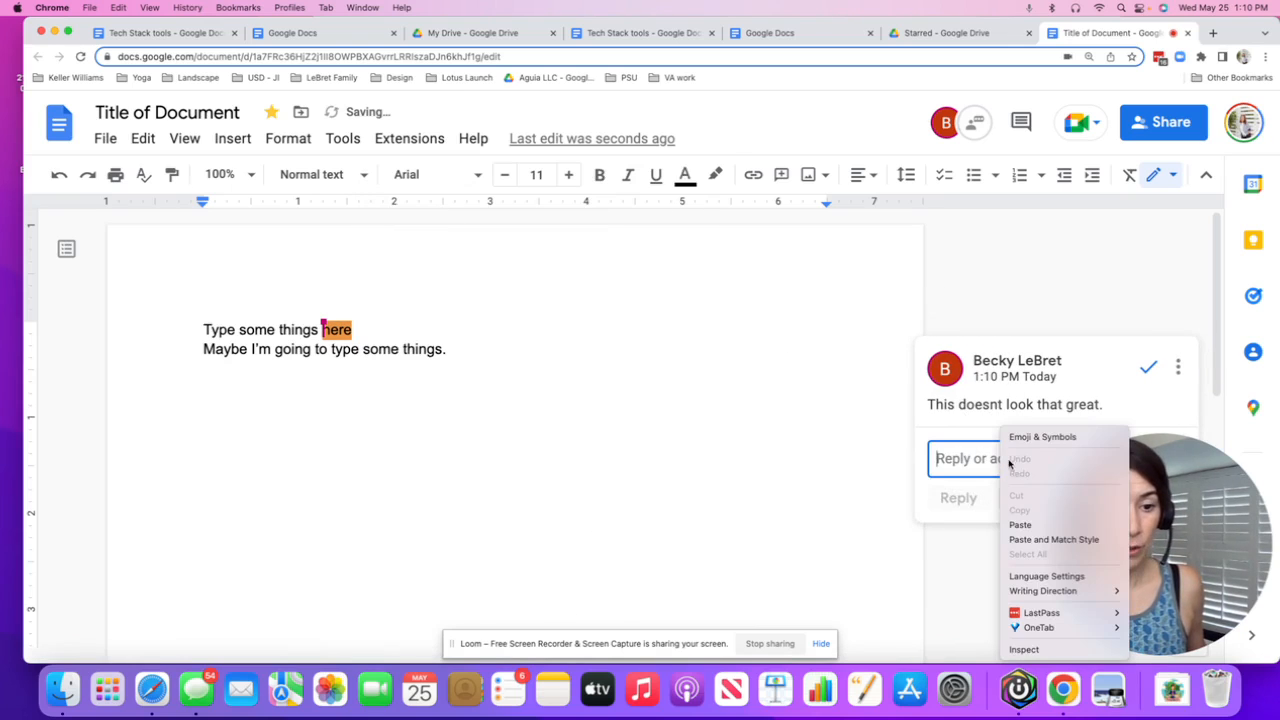
pyautogui.click(1011, 525)
pyautogui.click(960, 504)
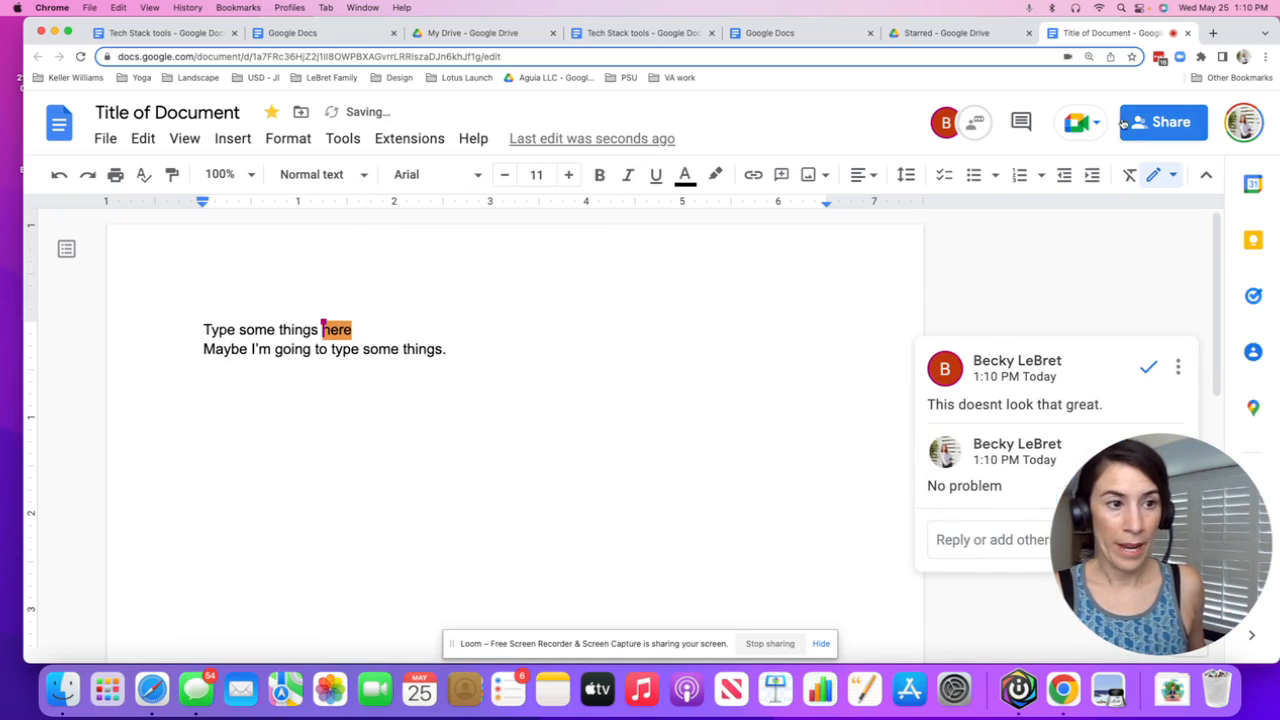
# - Bring the business account's document forward and widen its window to view the "No problem" reply in the comment thread
pyautogui.moveTo(1272, 21); pyautogui.dragTo(825, 48)
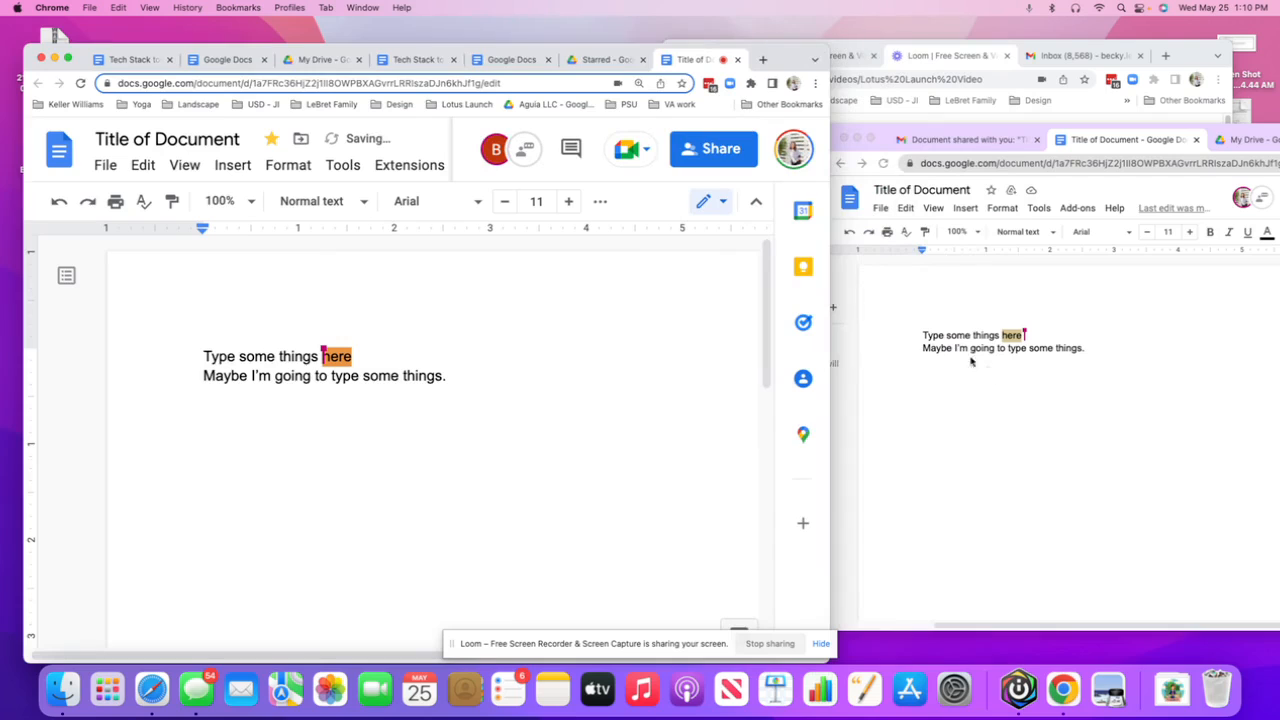
pyautogui.click(952, 317)
pyautogui.moveTo(1234, 132); pyautogui.dragTo(845, 129)
pyautogui.doubleClick(850, 372)
pyautogui.click(623, 333)
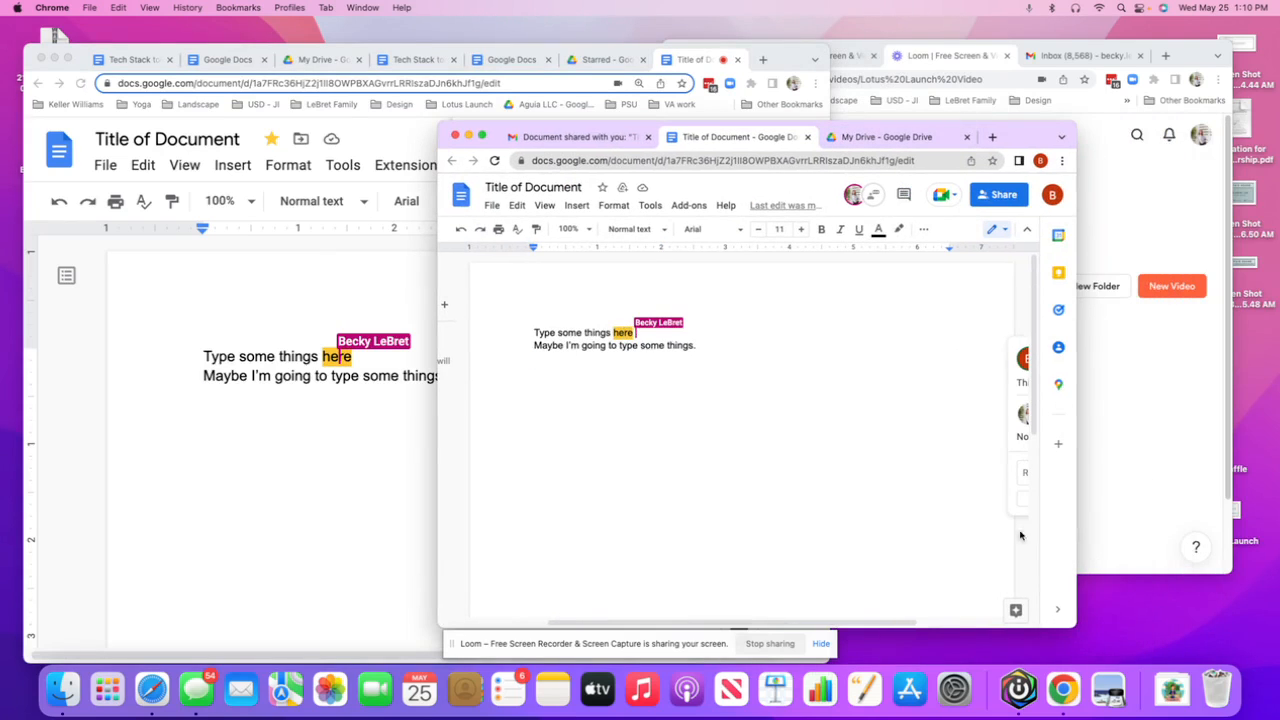
pyautogui.moveTo(1077, 627); pyautogui.dragTo(1228, 636)
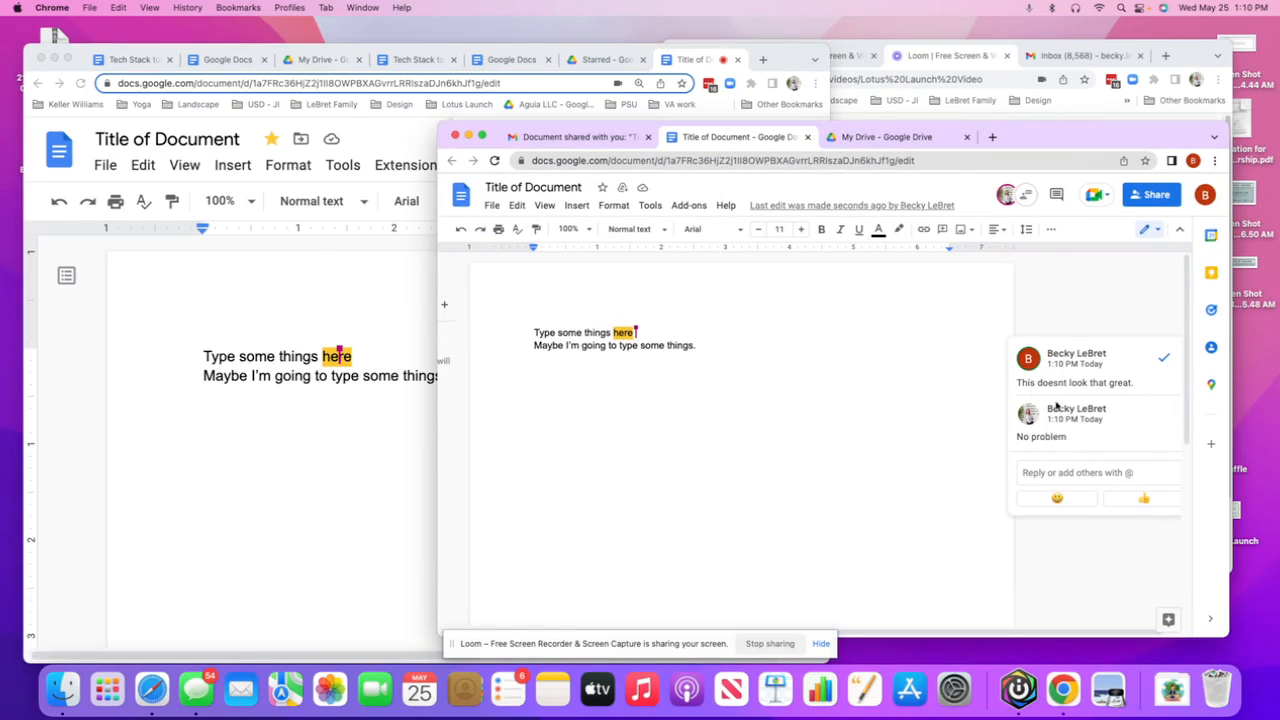
pyautogui.click(768, 424)
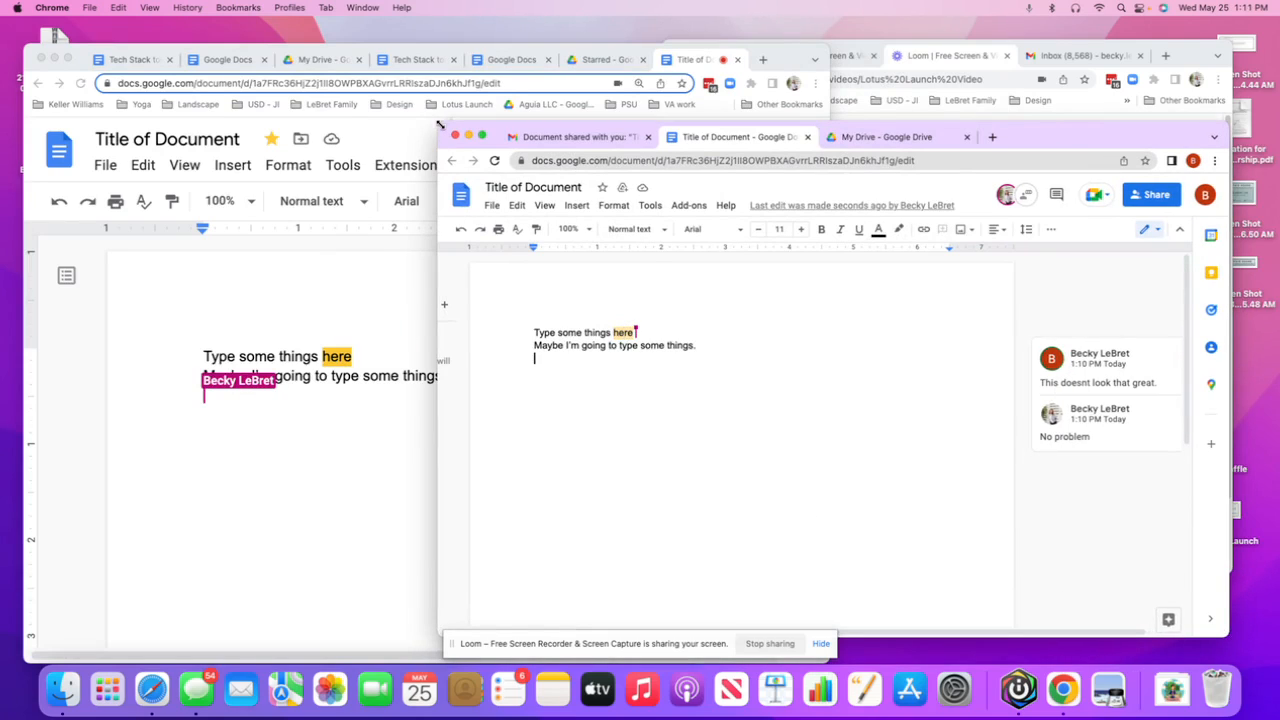
# - Narrow the business account's window, bring the personal account's document to the front and reposition its window
pyautogui.moveTo(438, 123); pyautogui.dragTo(581, 135)
pyautogui.click(688, 62)
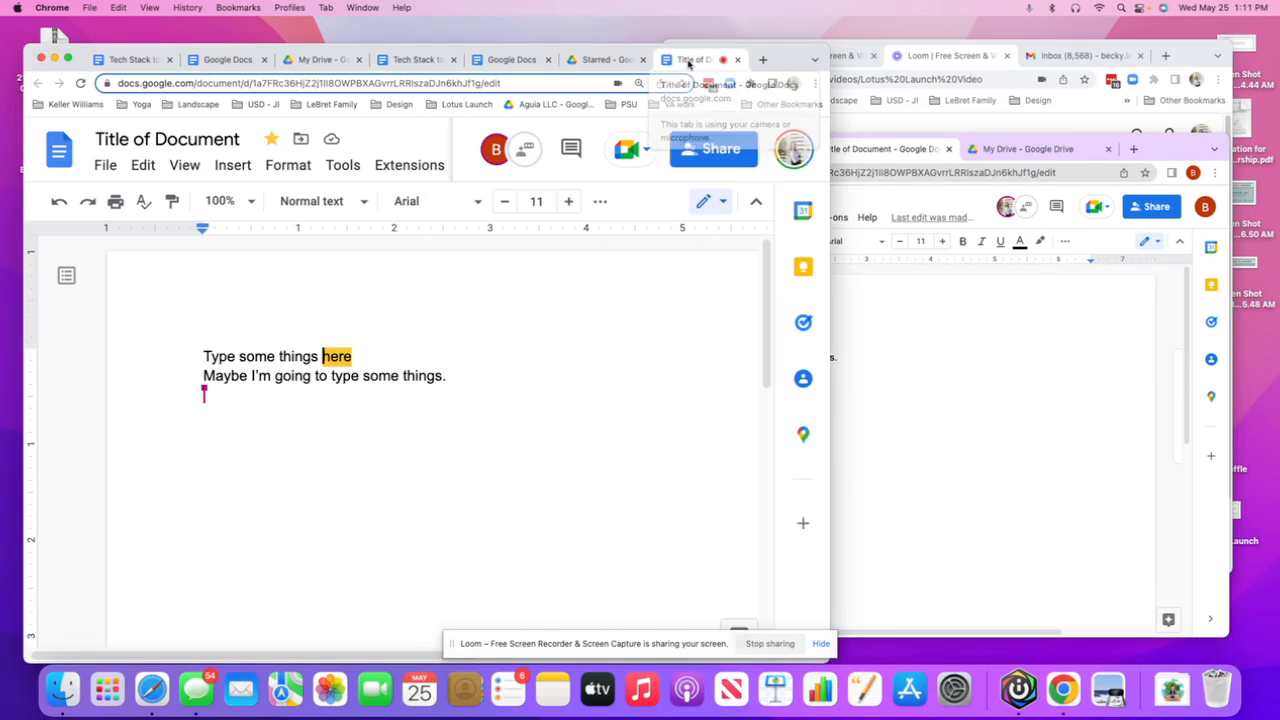
pyautogui.moveTo(783, 63); pyautogui.dragTo(938, 45)
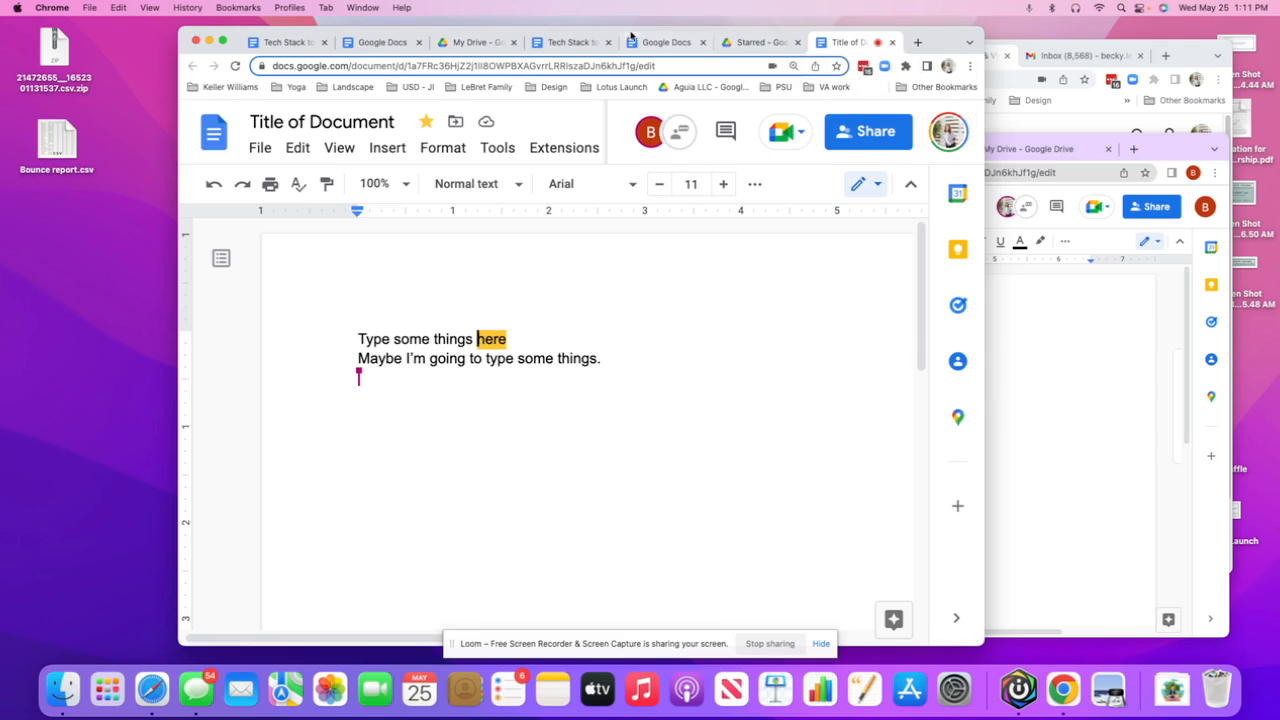
pyautogui.moveTo(917, 37); pyautogui.dragTo(844, 69)
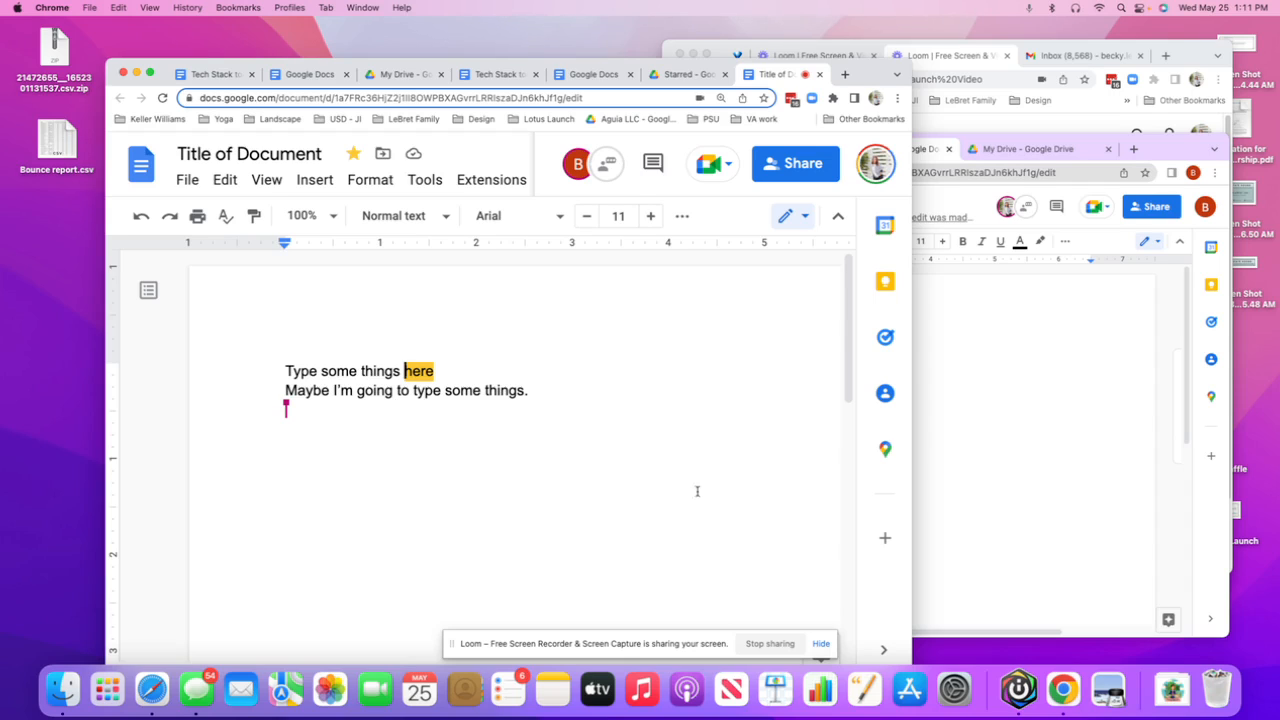
pyautogui.moveTo(875, 77); pyautogui.dragTo(785, 36)
# - Check the Loom page in the other browser window and return to the personal account's document, widening its window
pyautogui.click(920, 82)
pyautogui.click(852, 58)
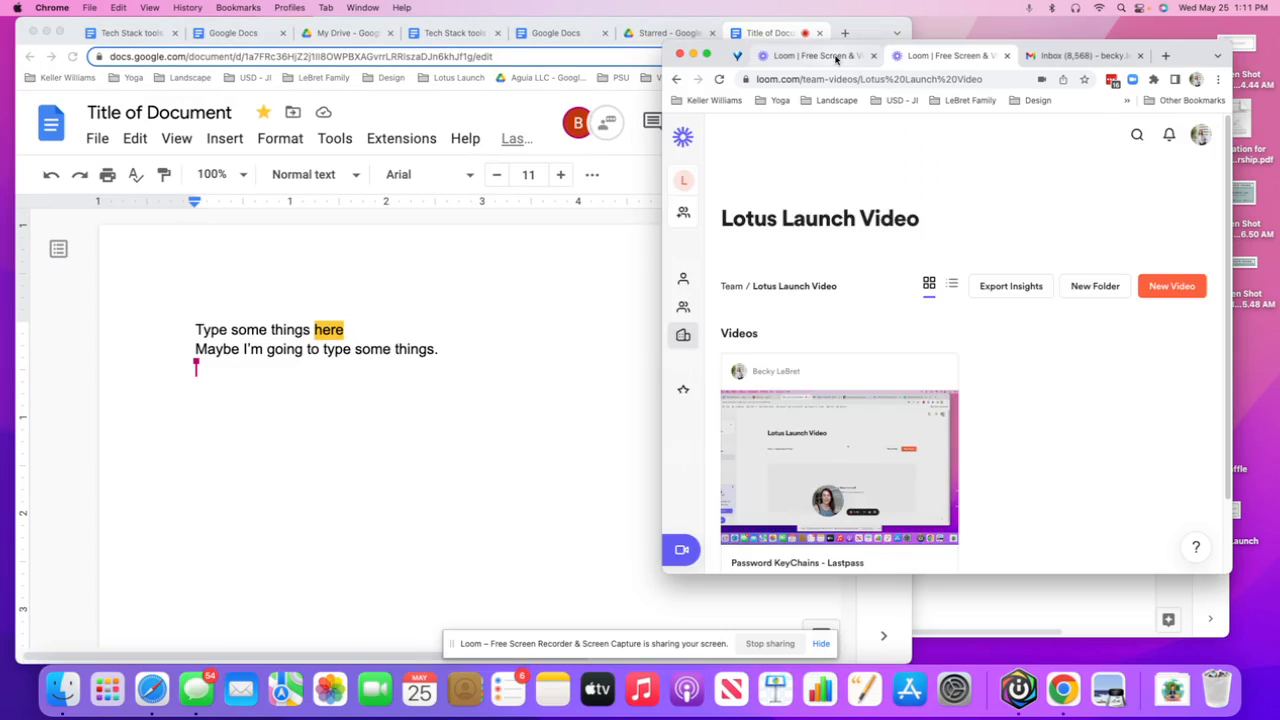
pyautogui.click(925, 57)
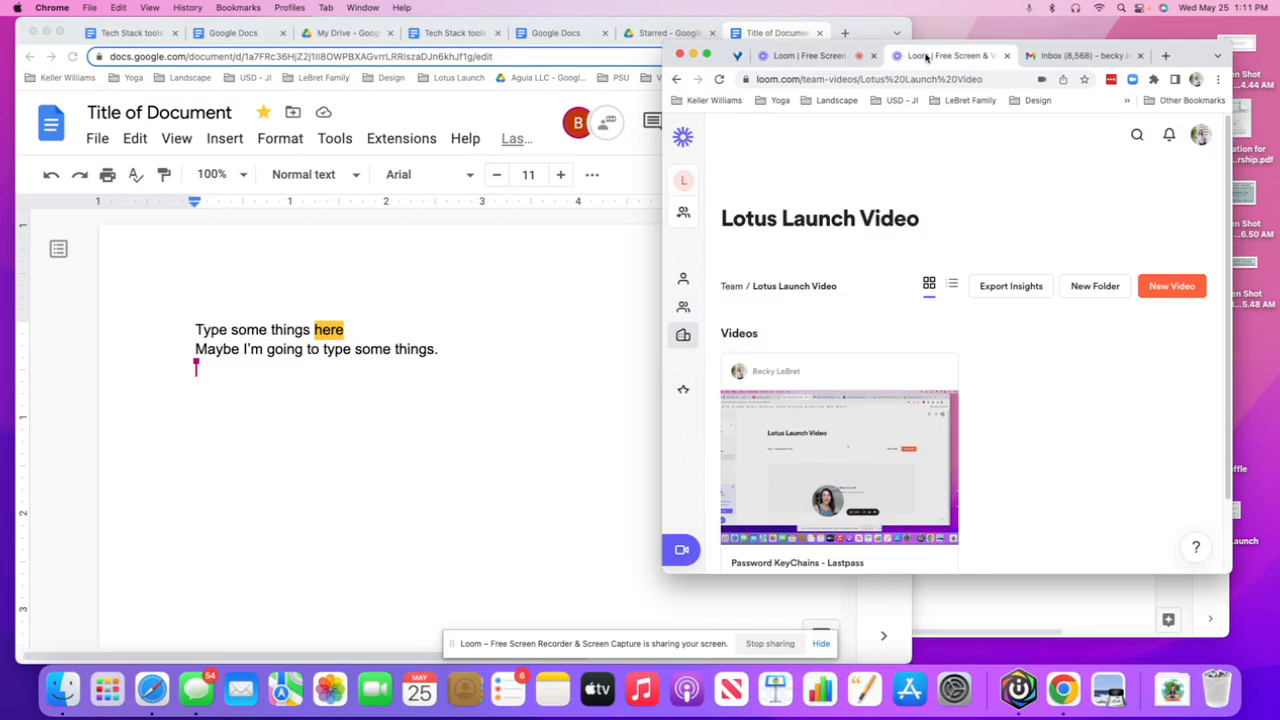
pyautogui.click(511, 343)
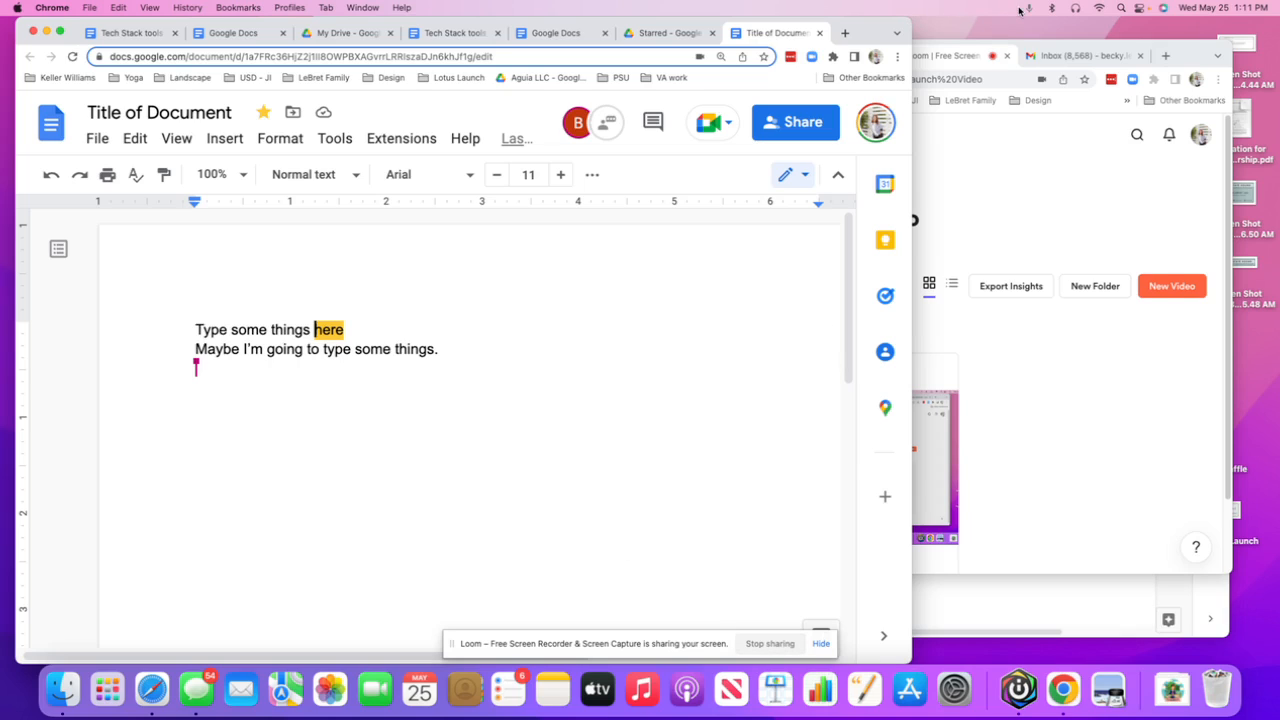
pyautogui.moveTo(910, 20); pyautogui.dragTo(1010, 20)
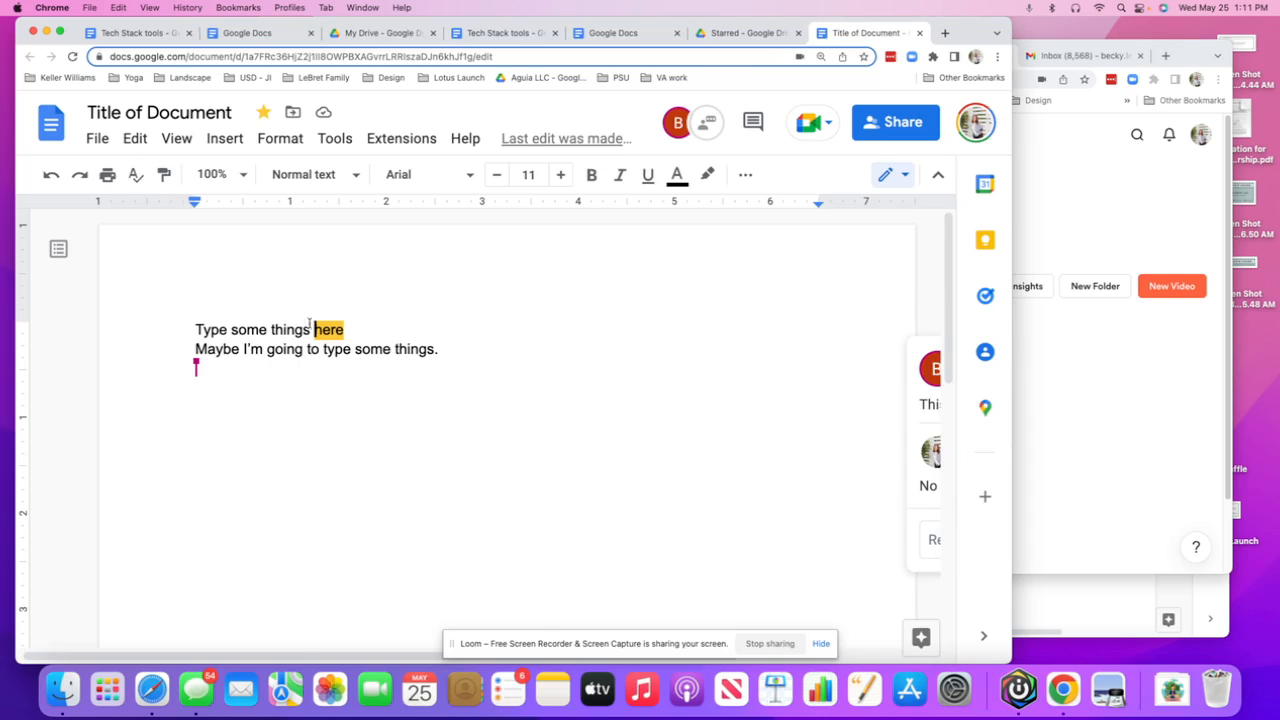
# - Review the document's editing, viewing, inserting, formatting and help commands, and widen the window to show the comment thread
pyautogui.click(136, 140)
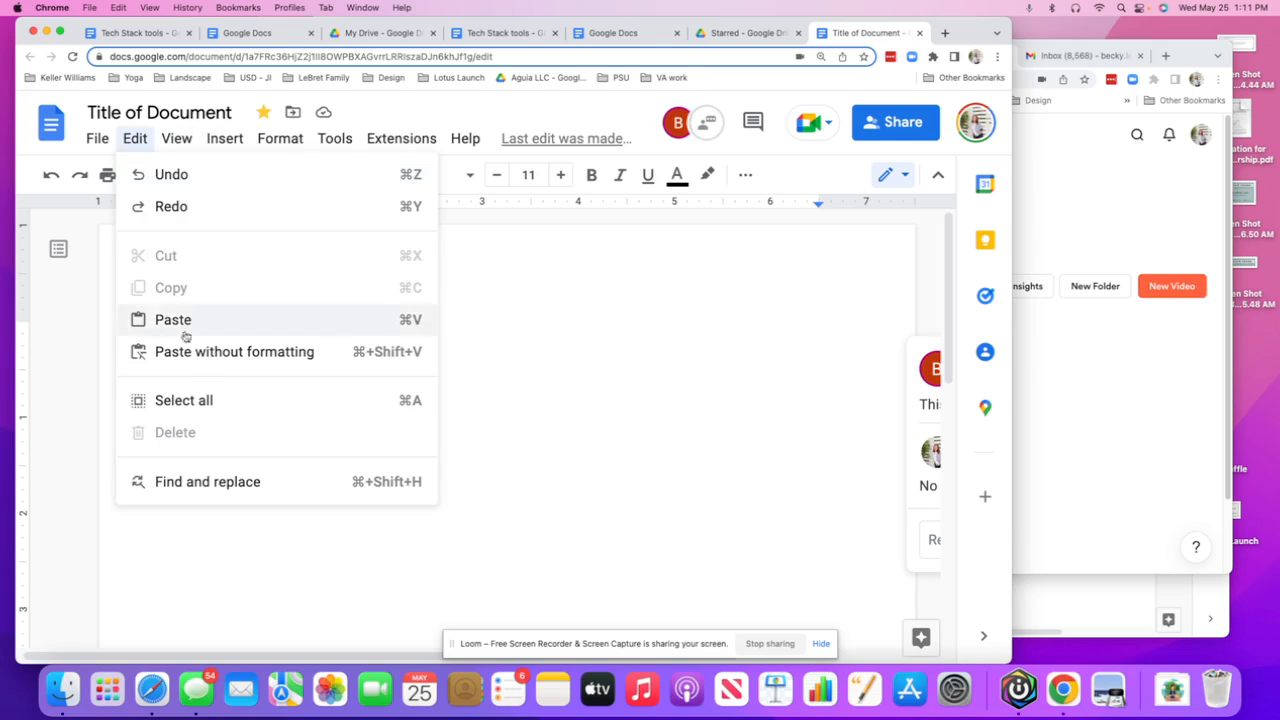
pyautogui.moveTo(97, 138)
pyautogui.moveTo(186, 143)
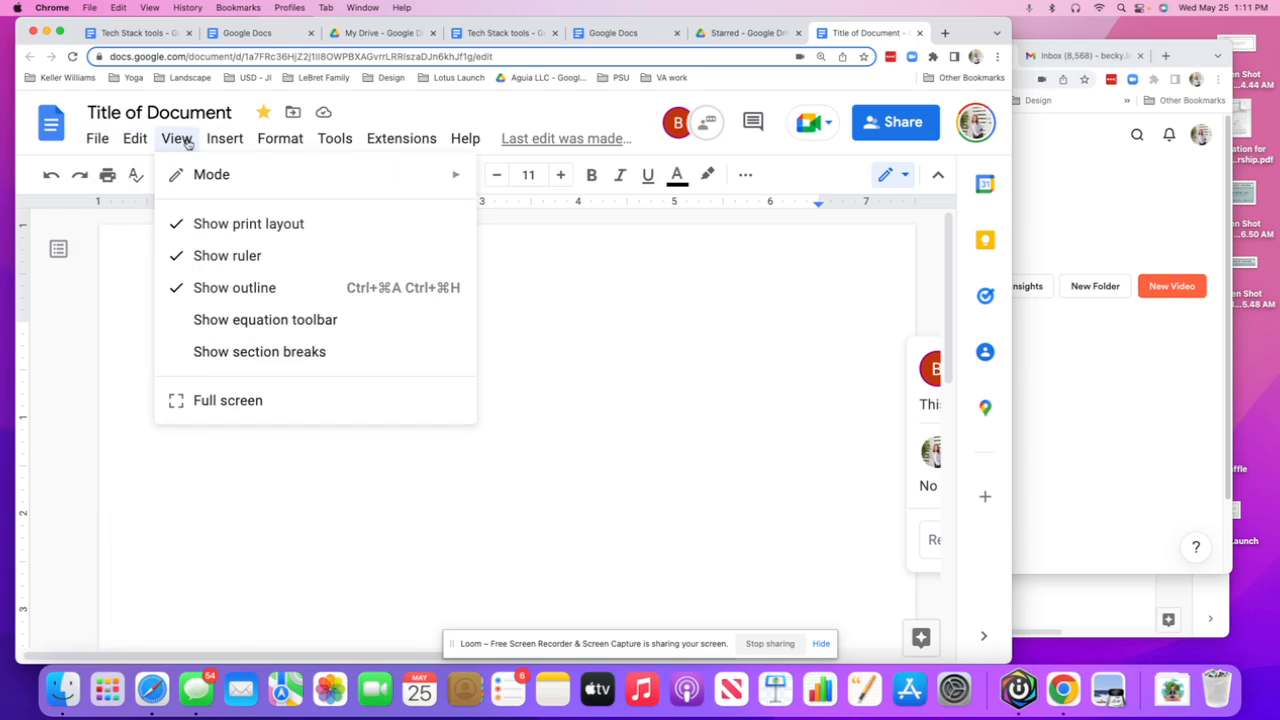
pyautogui.moveTo(225, 144)
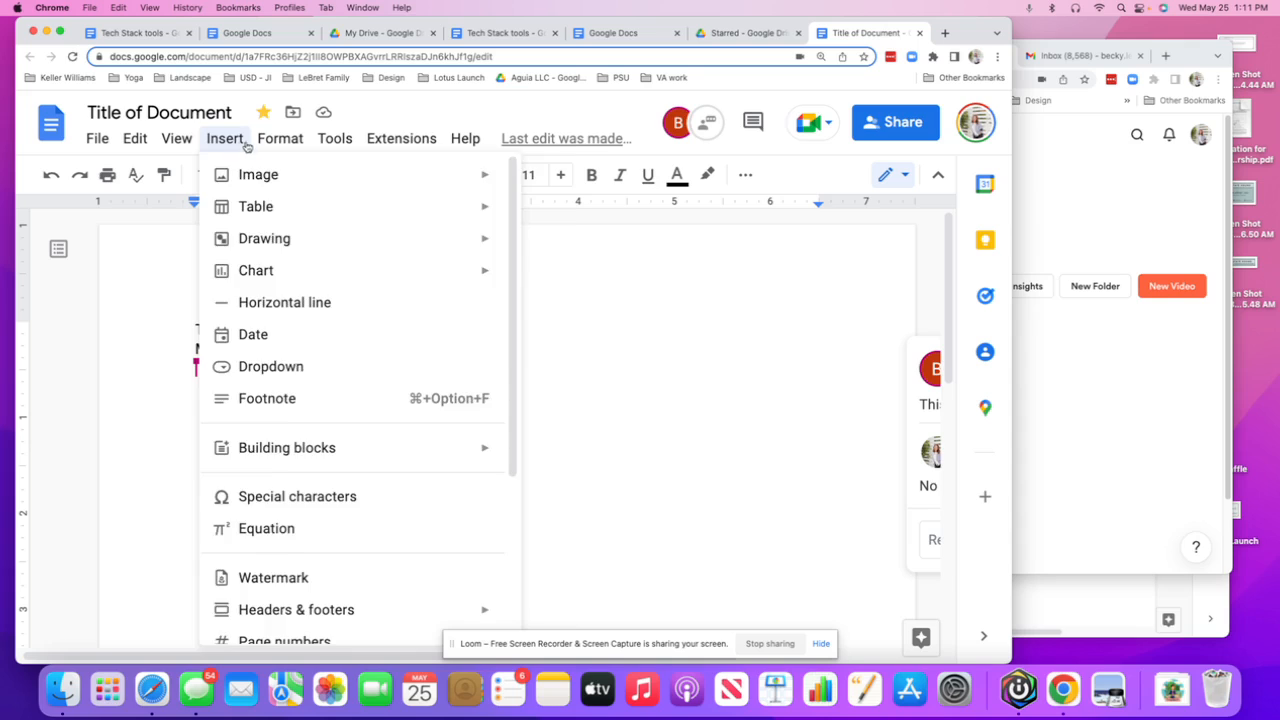
pyautogui.moveTo(278, 143)
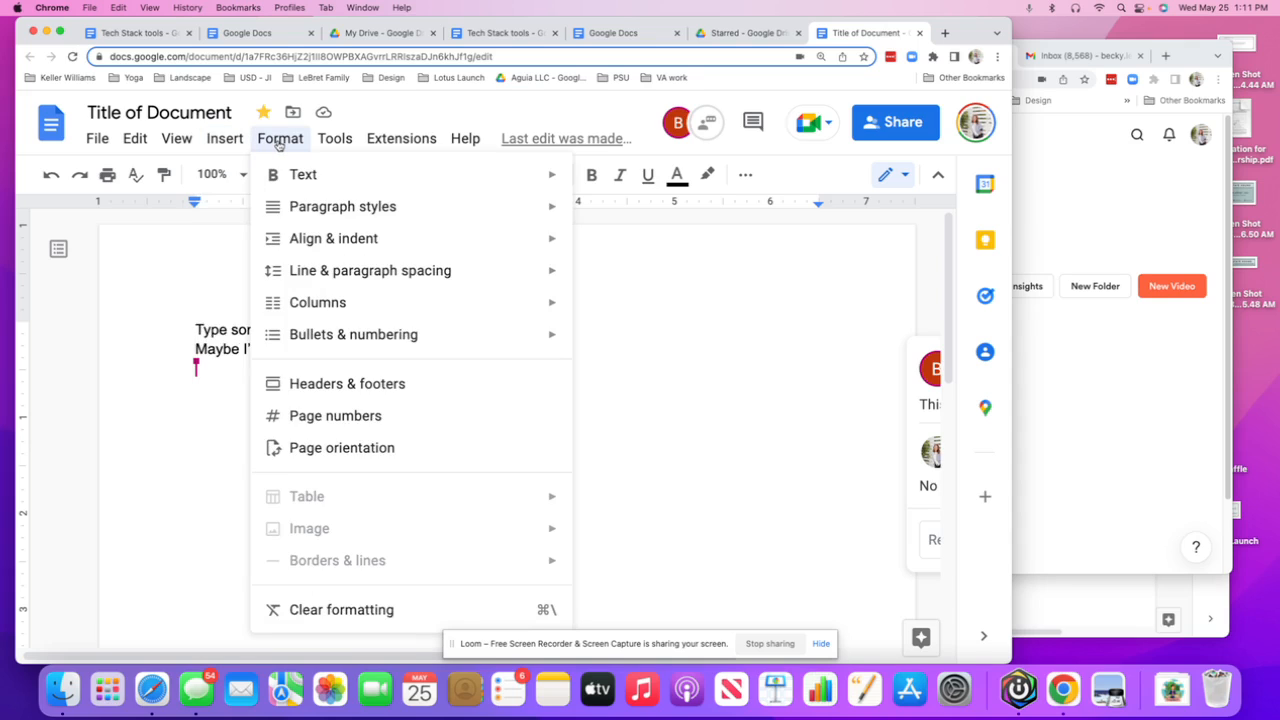
pyautogui.moveTo(458, 142)
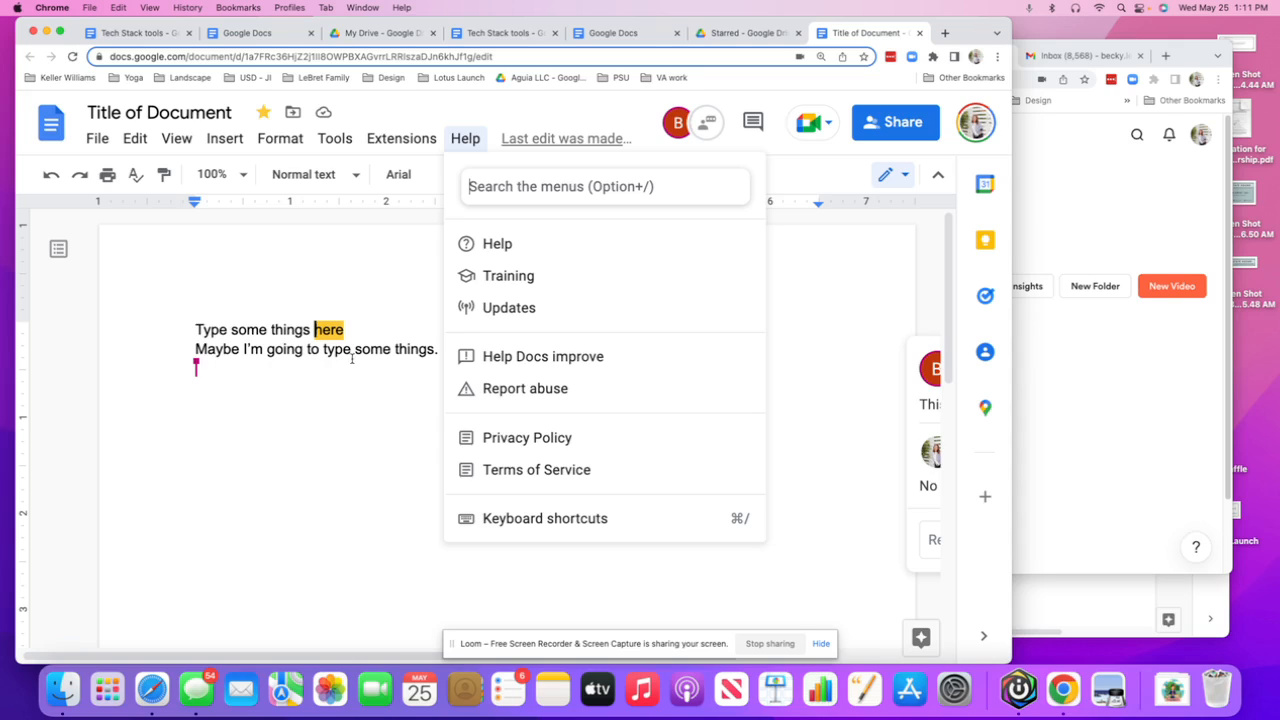
pyautogui.click(855, 394)
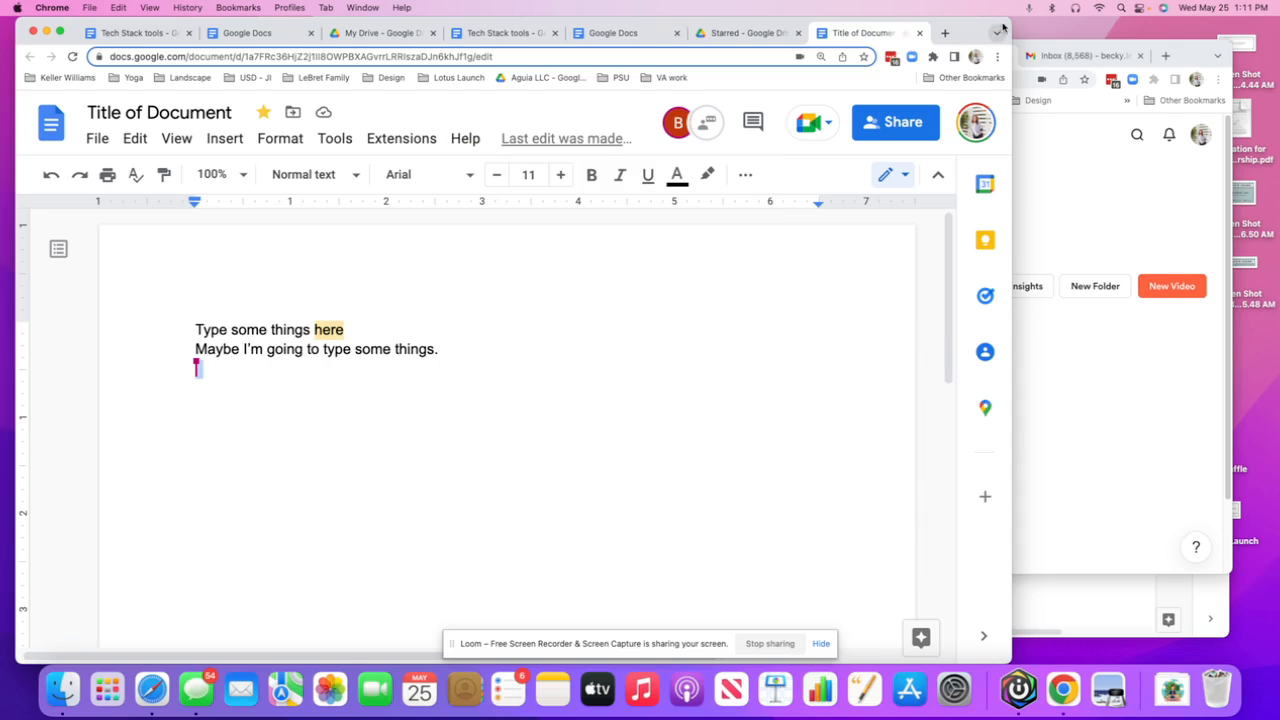
pyautogui.moveTo(1010, 20); pyautogui.dragTo(1173, 18)
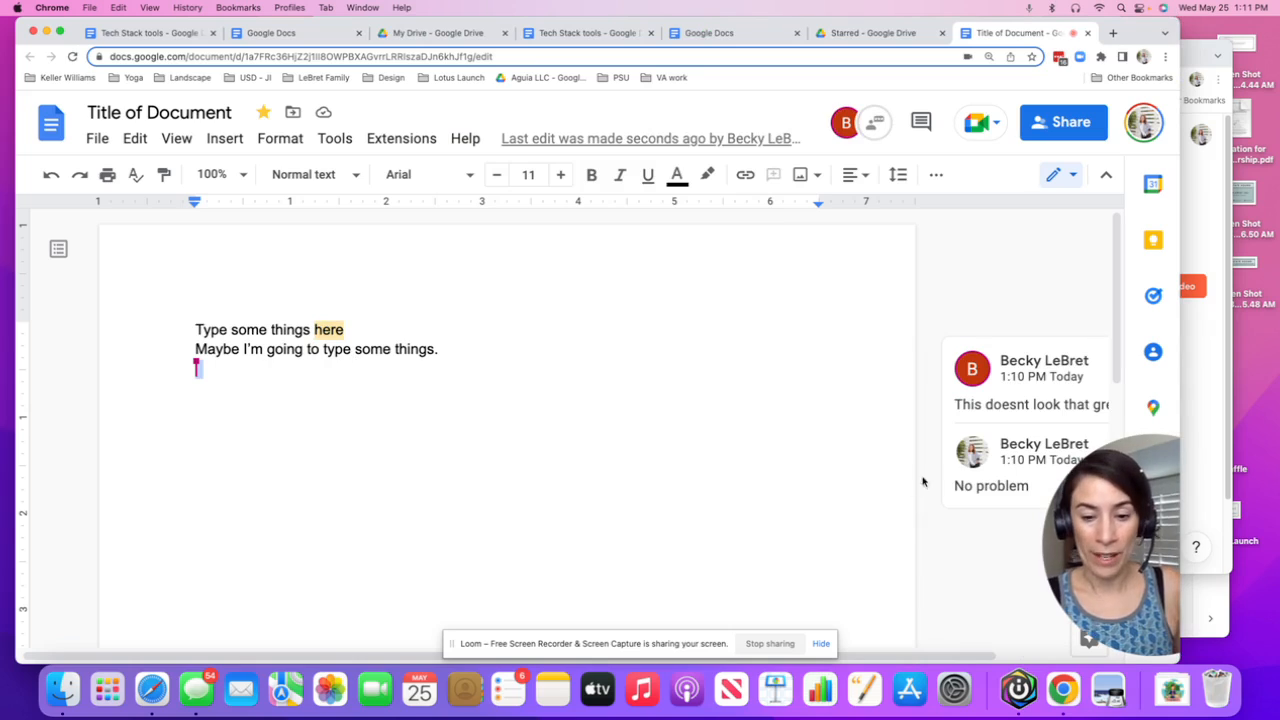